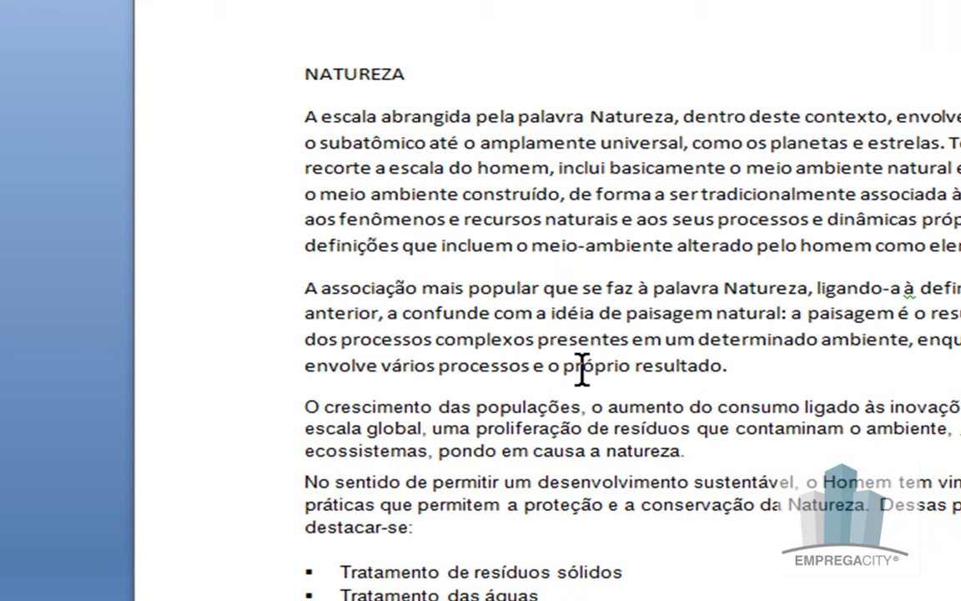
Indent the first body paragraph, placing its left indent at 1 cm and its first-line indent at about 2.2 cm on the ruler.
key(Tab)
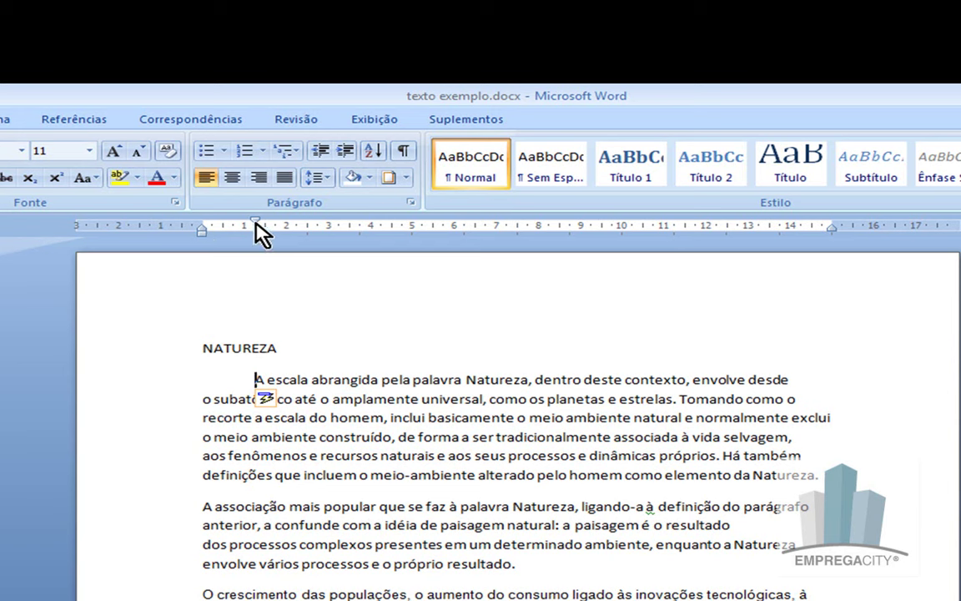
drag(257, 230, 314, 232)
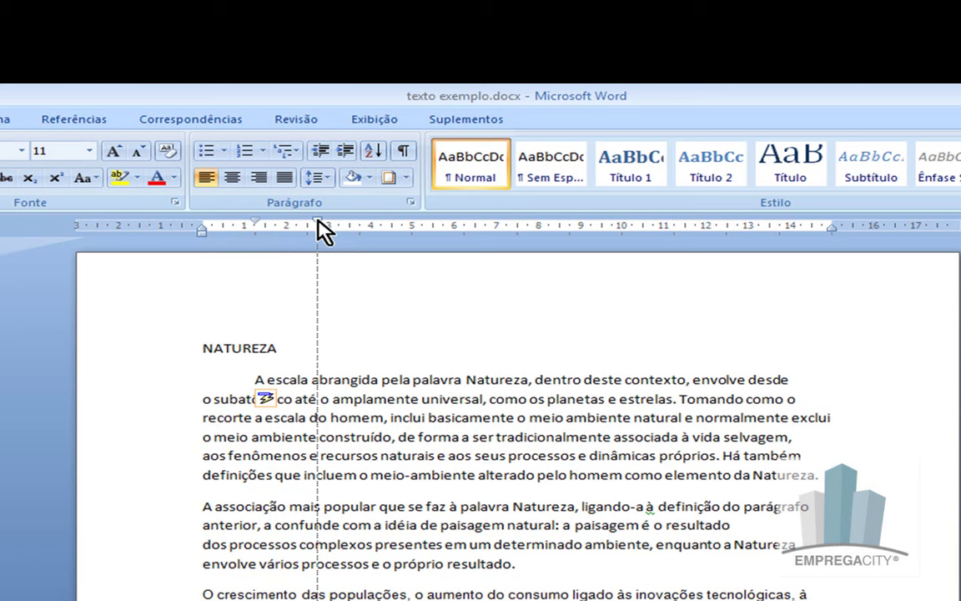
drag(317, 222, 317, 222)
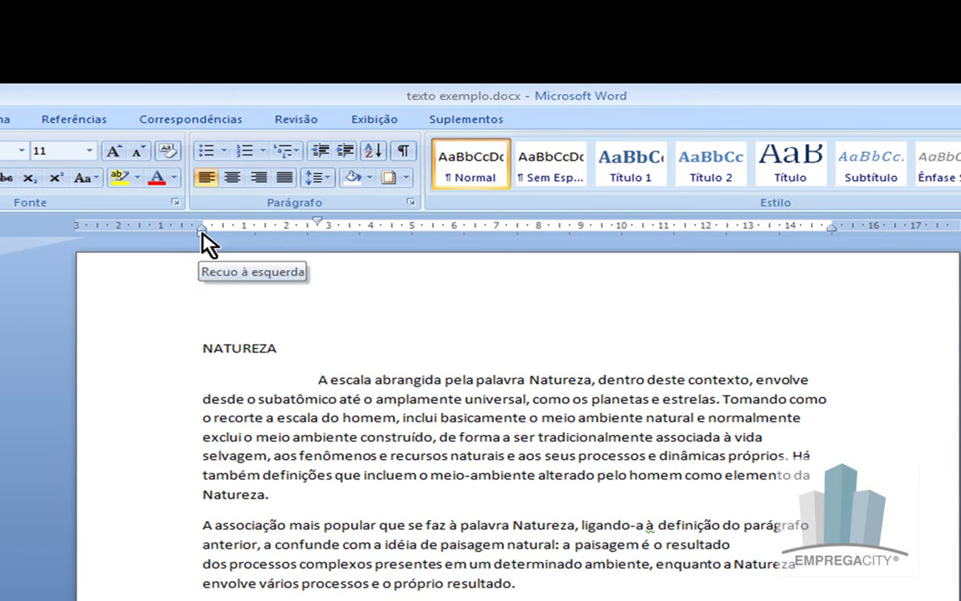
mouse_move(202, 233)
mouse_down()
mouse_move(245, 243)
mouse_move(244, 233)
mouse_up()
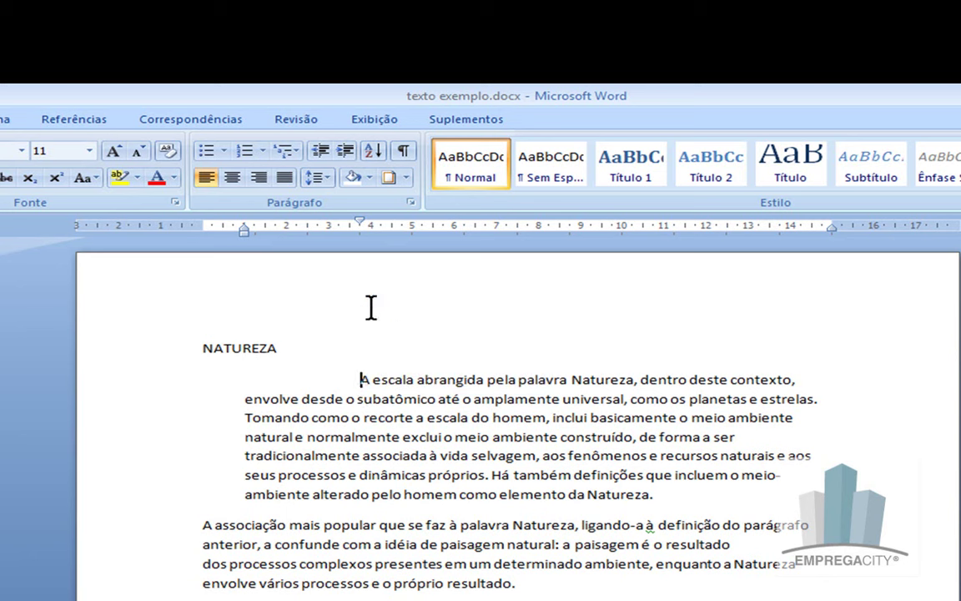
drag(360, 222, 297, 222)
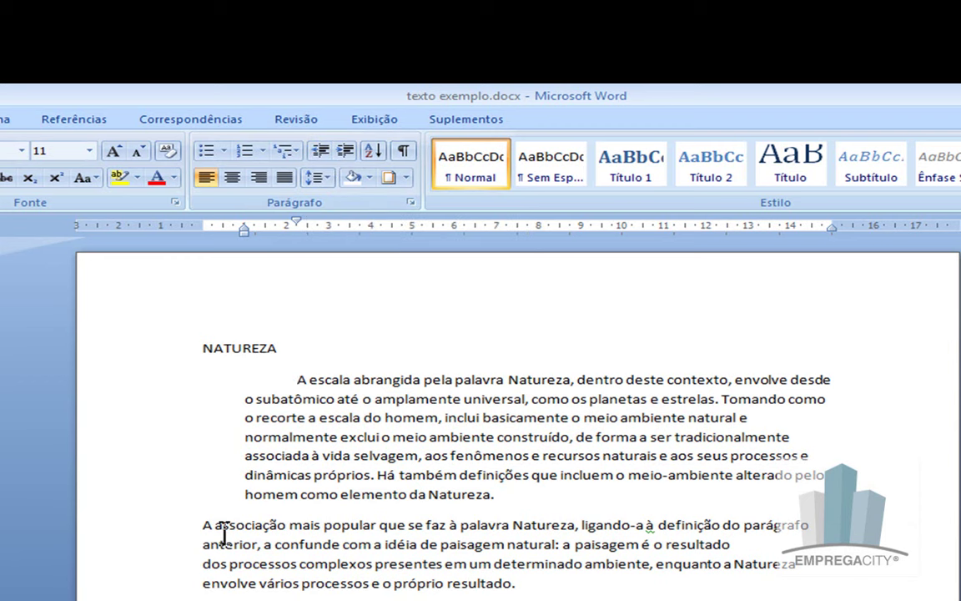
Increase the indent of the second paragraph ("A associação mais popular…") by four levels.
drag(202, 526, 517, 587)
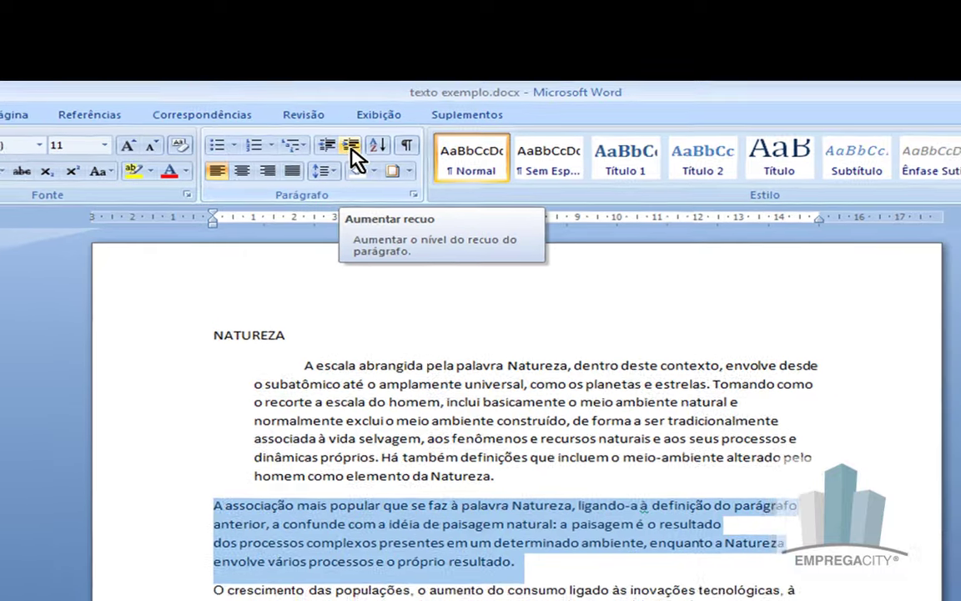
click(342, 151)
click(363, 134)
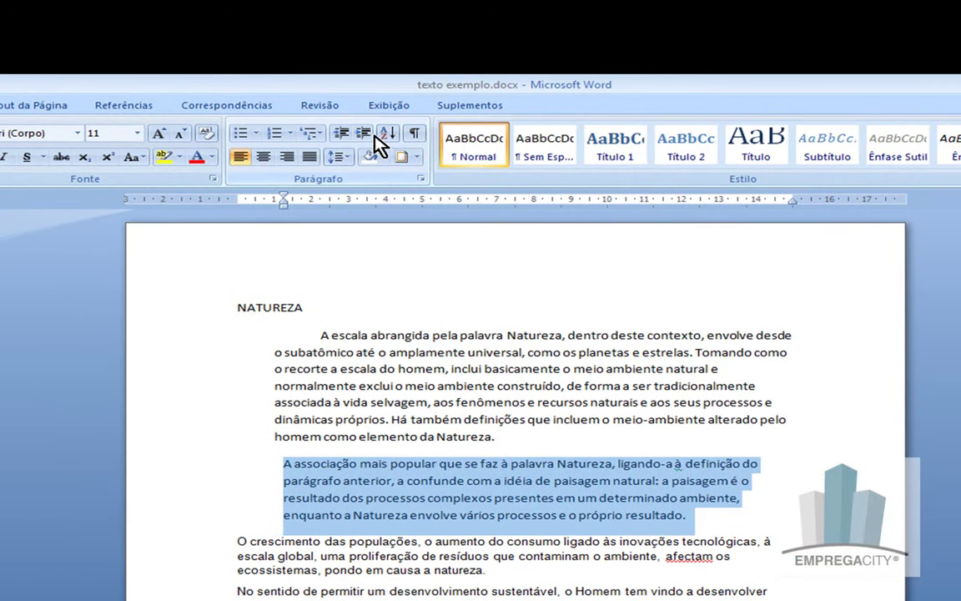
click(364, 135)
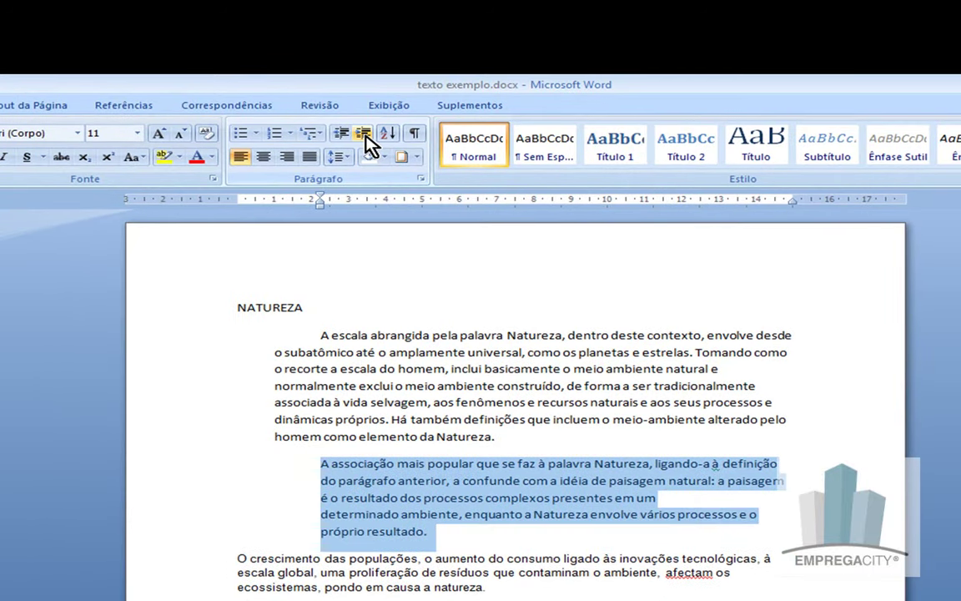
click(365, 135)
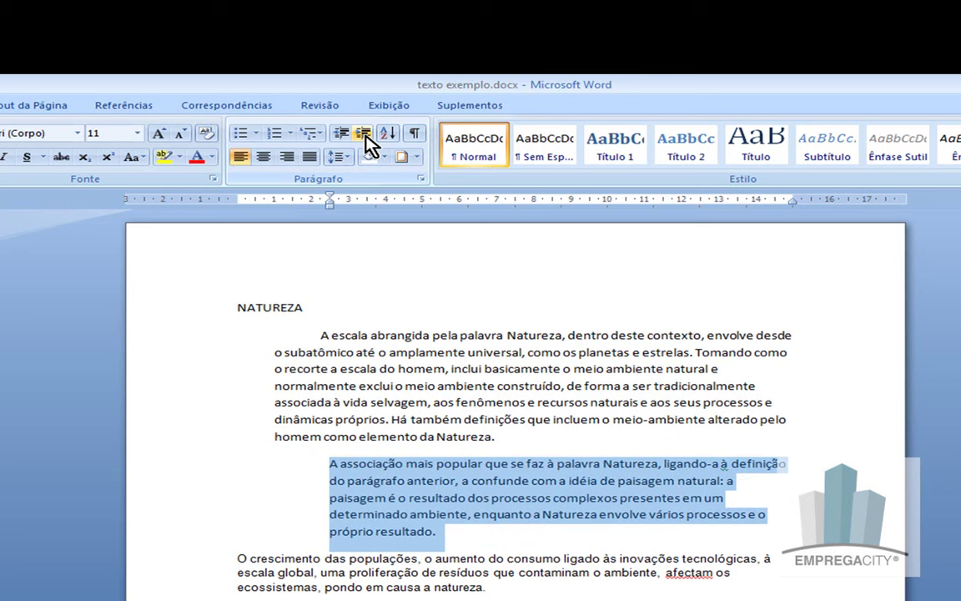
click(365, 135)
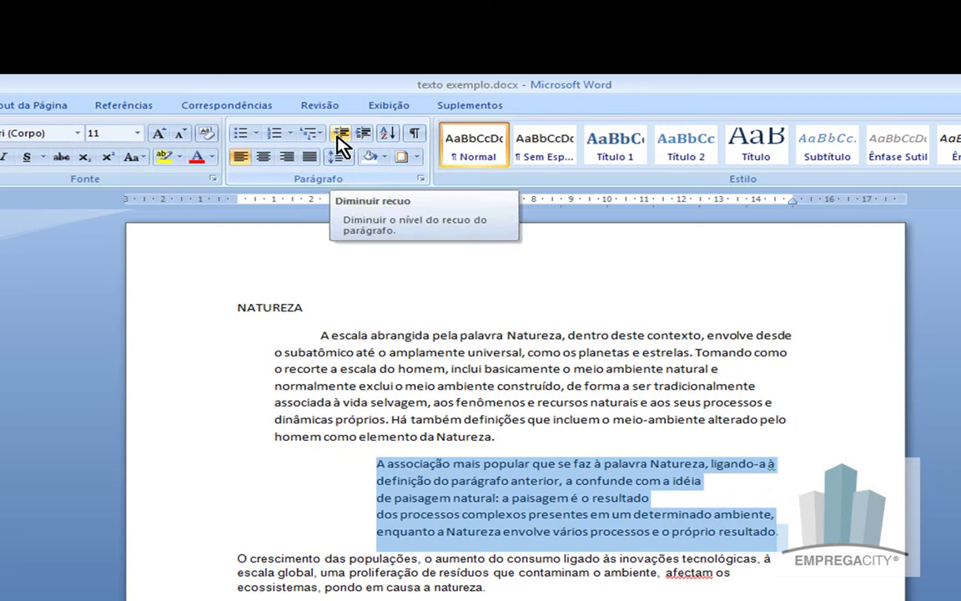
Decrease the second paragraph's indent step by step until its left indent is at 1 cm.
click(341, 135)
click(338, 138)
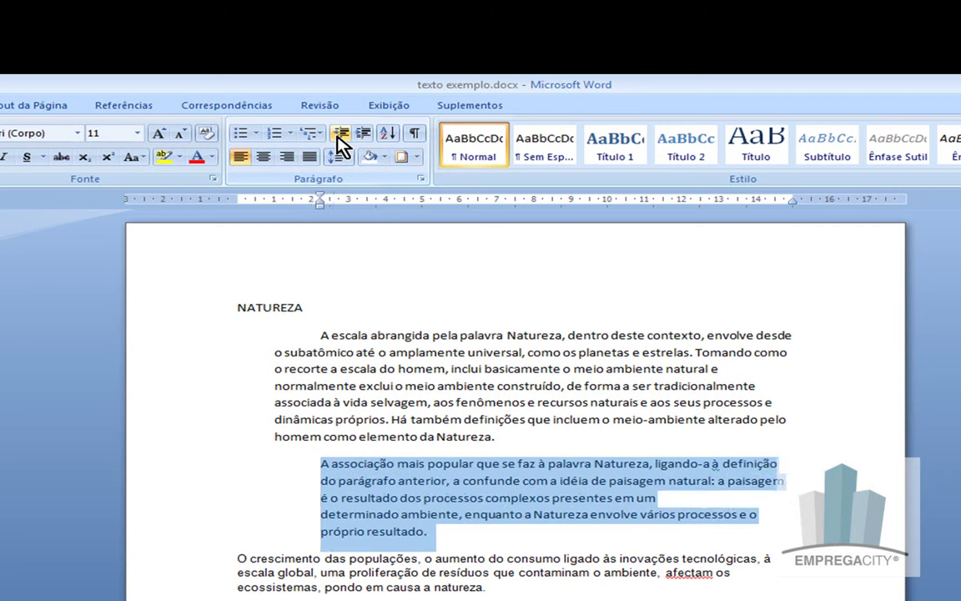
click(340, 136)
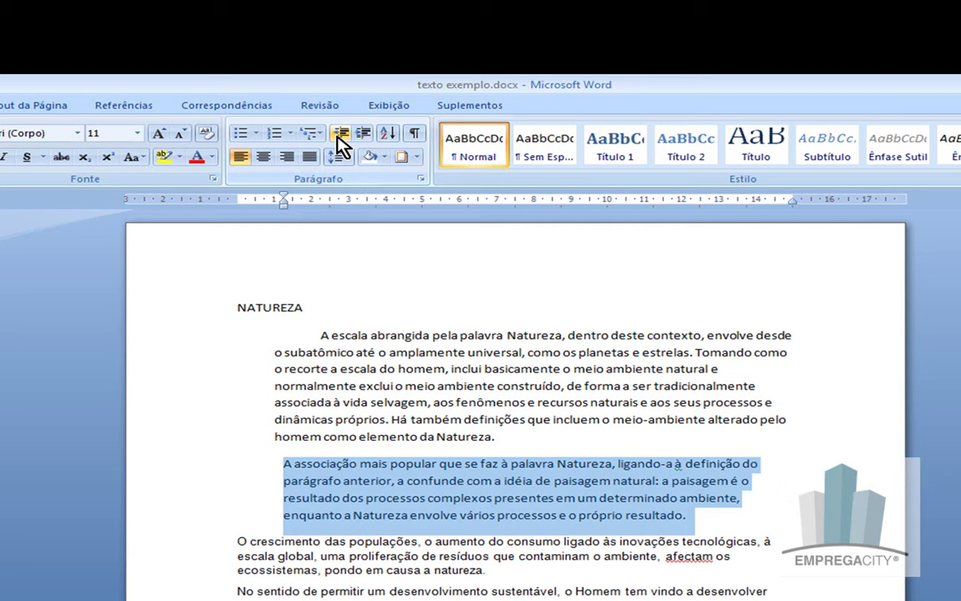
click(337, 138)
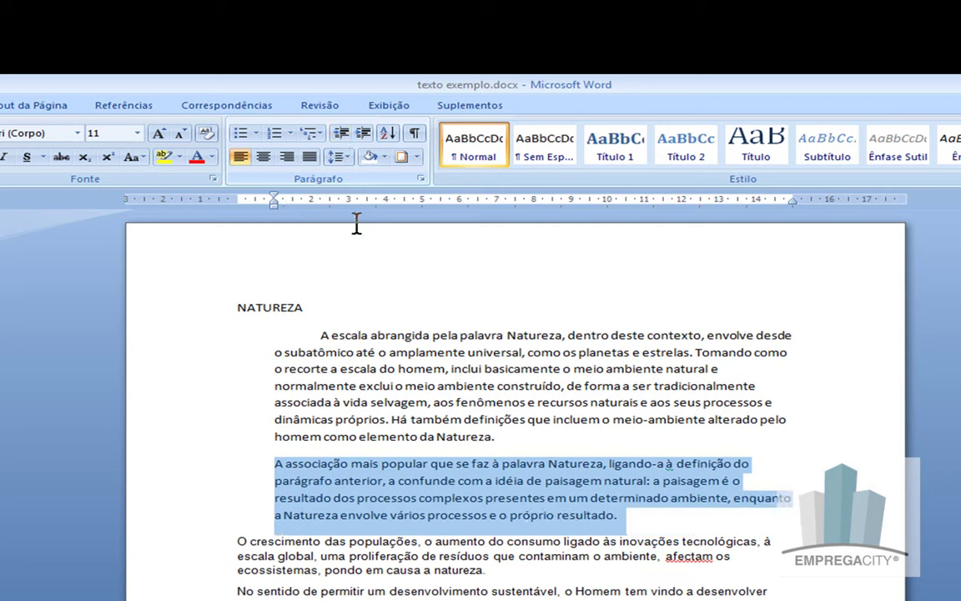
click(666, 516)
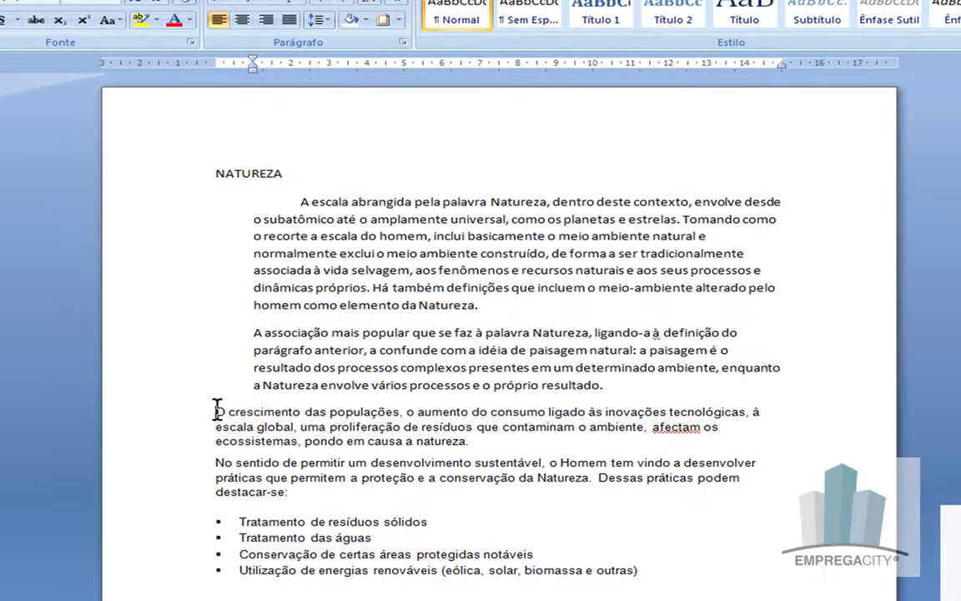
Center the third paragraph ("O crescimento das populações…") and change its alignment to right.
mouse_move(215, 412)
mouse_down()
mouse_move(418, 409)
mouse_move(512, 440)
mouse_move(512, 448)
mouse_up()
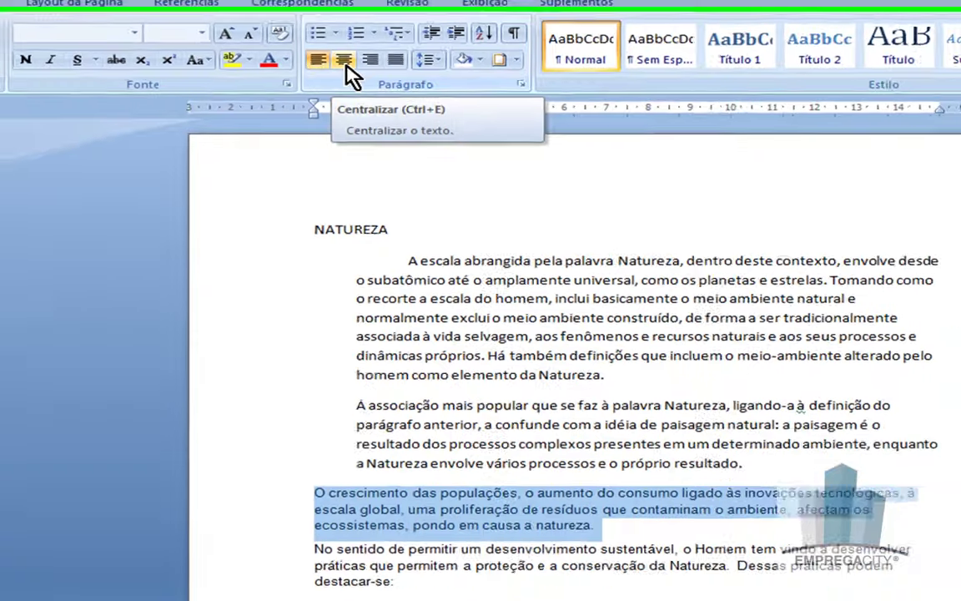
click(400, 113)
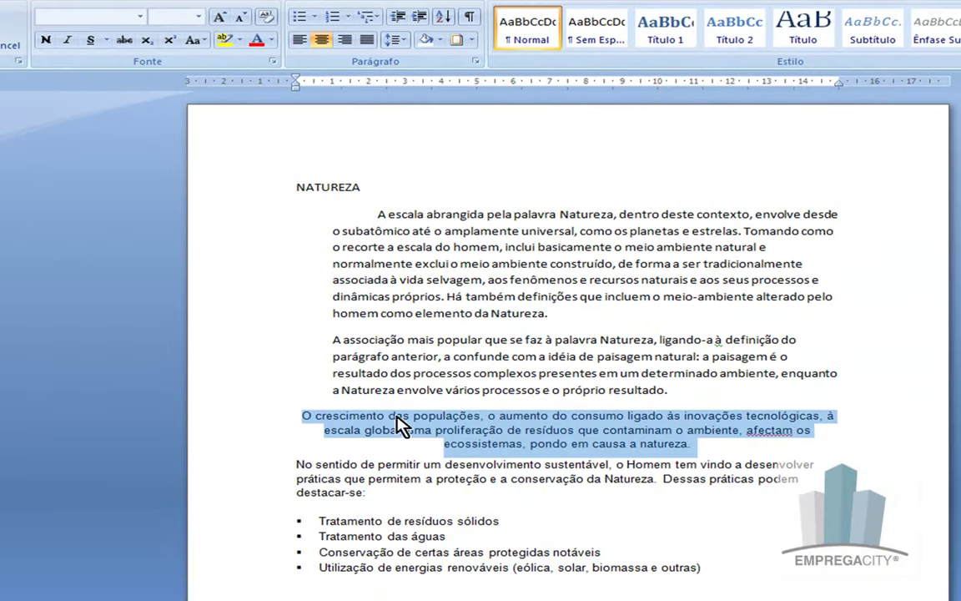
click(345, 41)
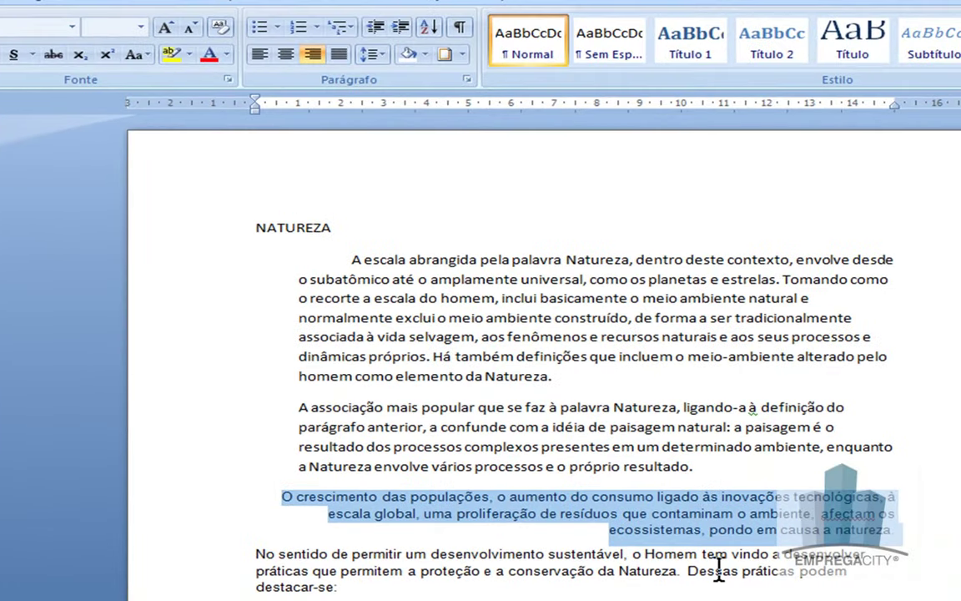
click(868, 518)
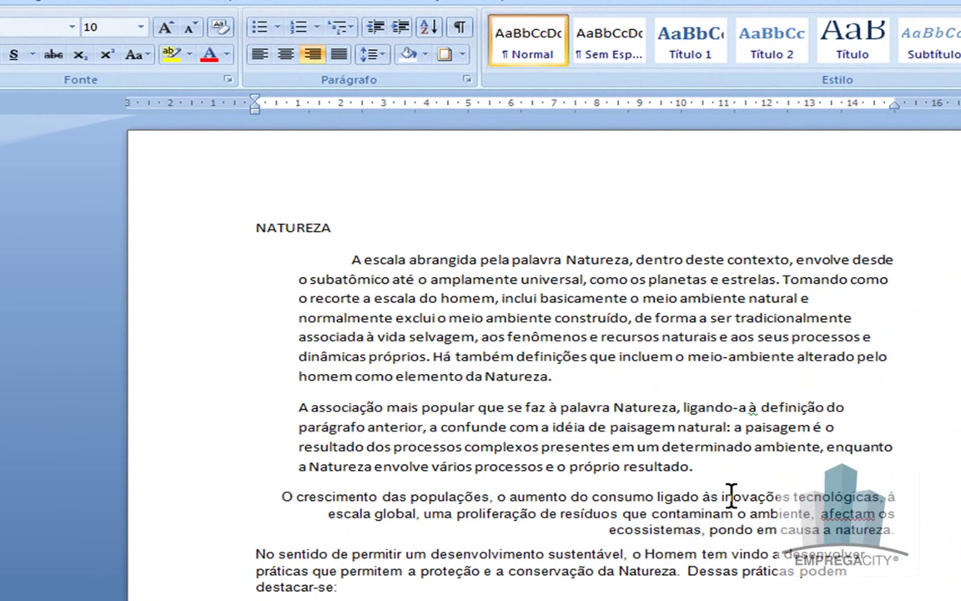
Add an empty line after the third paragraph and justify the paragraph beginning "No sentido de permitir".
click(921, 534)
key(Return)
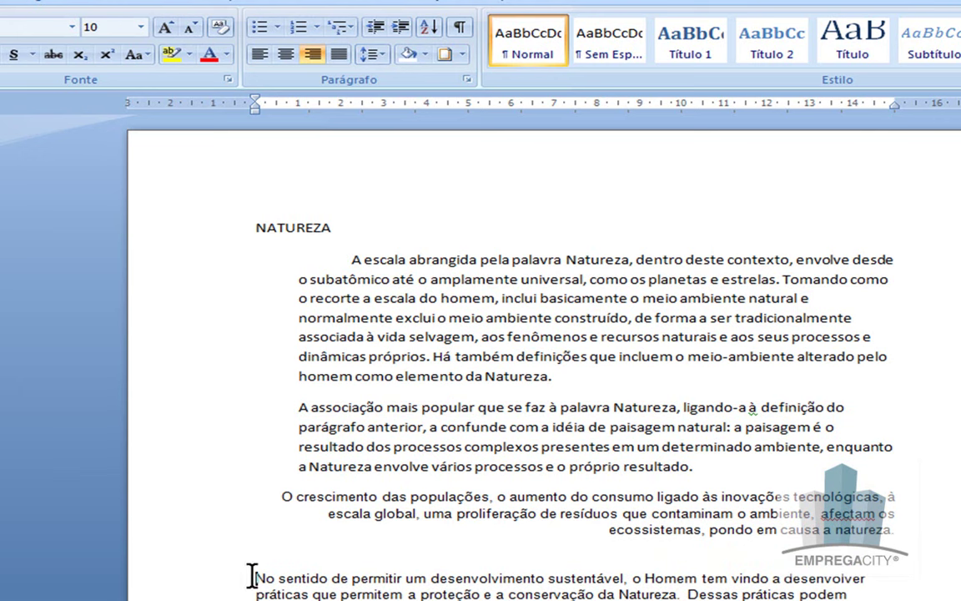
drag(252, 576, 382, 594)
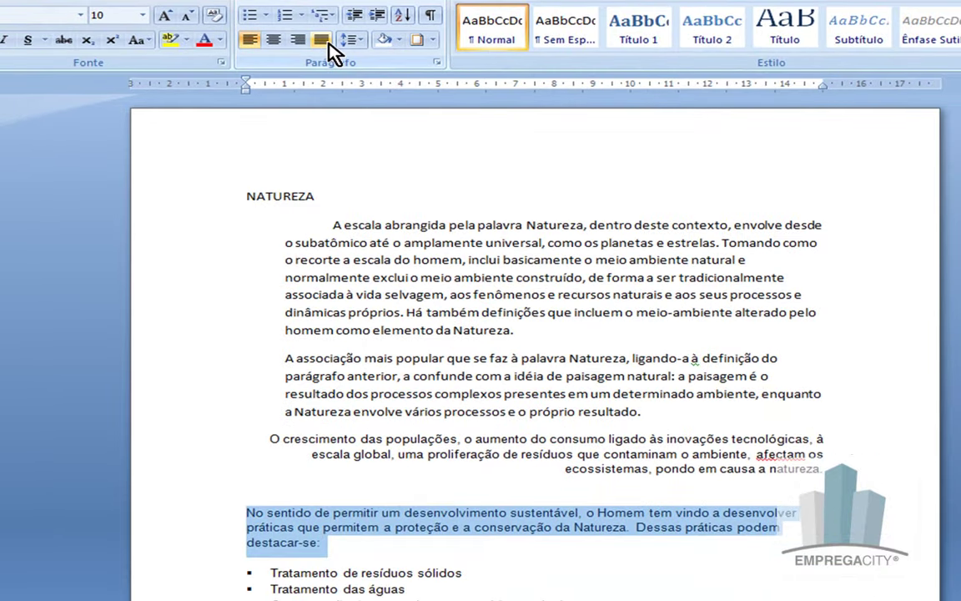
click(328, 43)
click(676, 519)
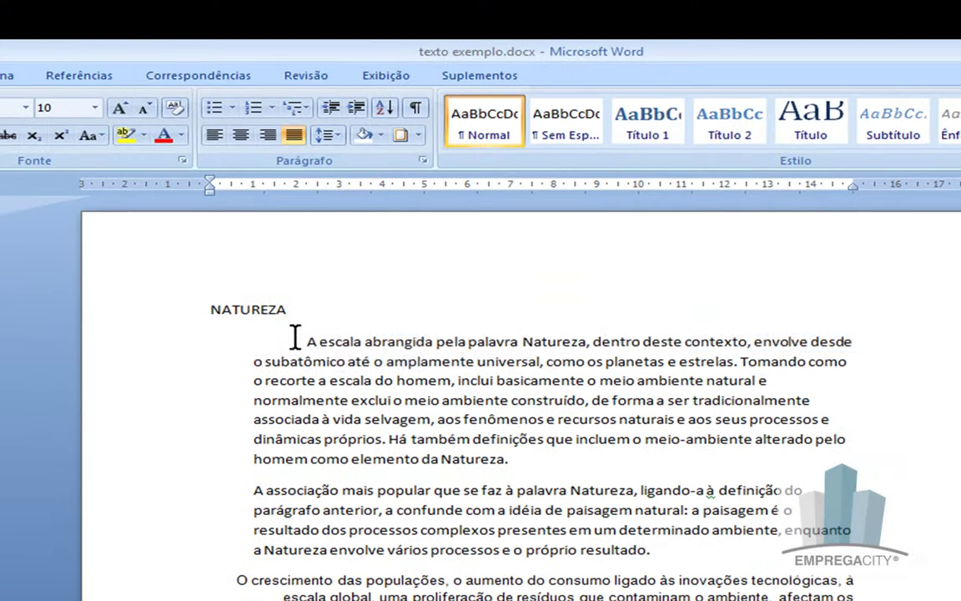
Justify the first body paragraph and center the title "NATUREZA".
drag(284, 284, 556, 412)
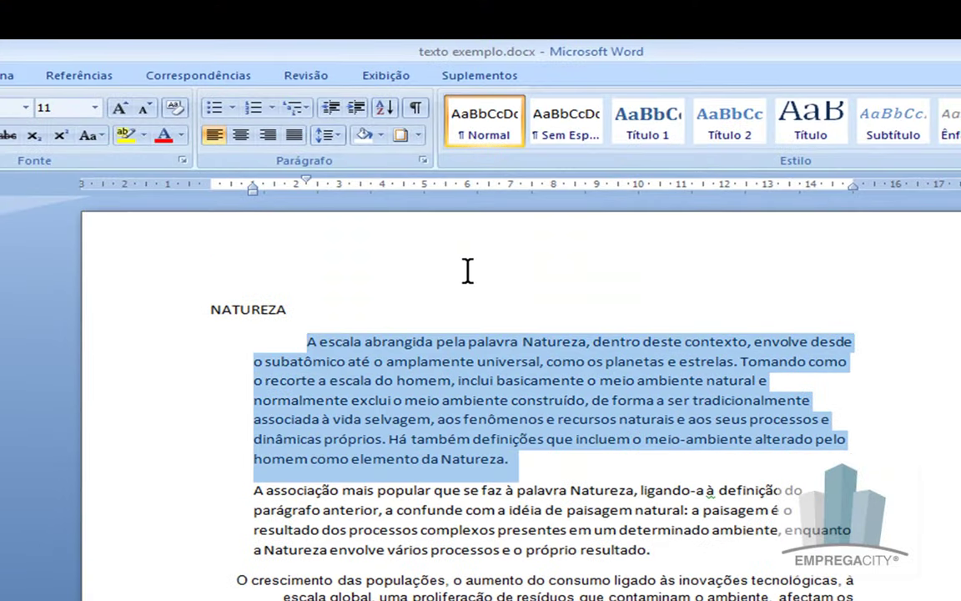
click(293, 135)
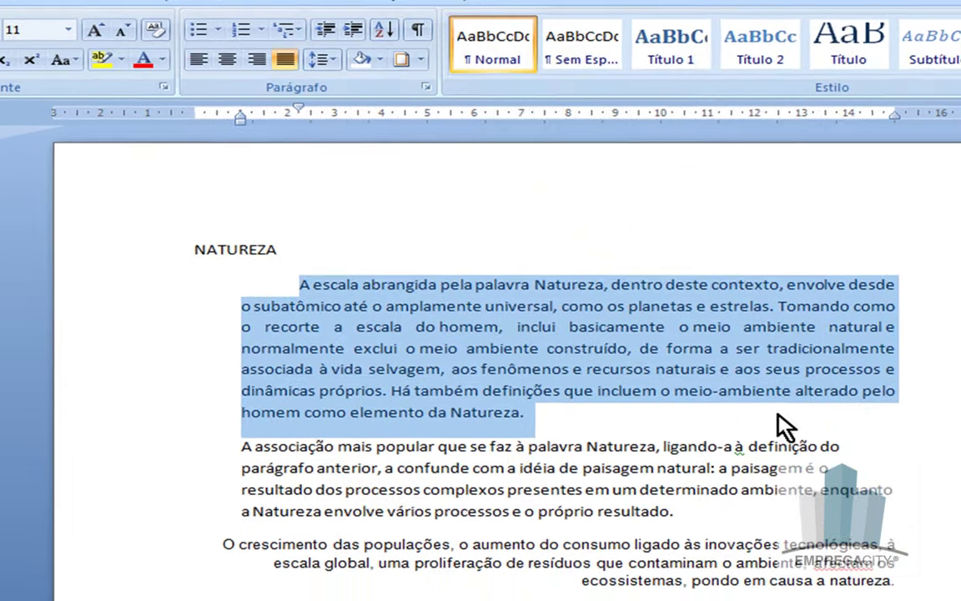
click(883, 402)
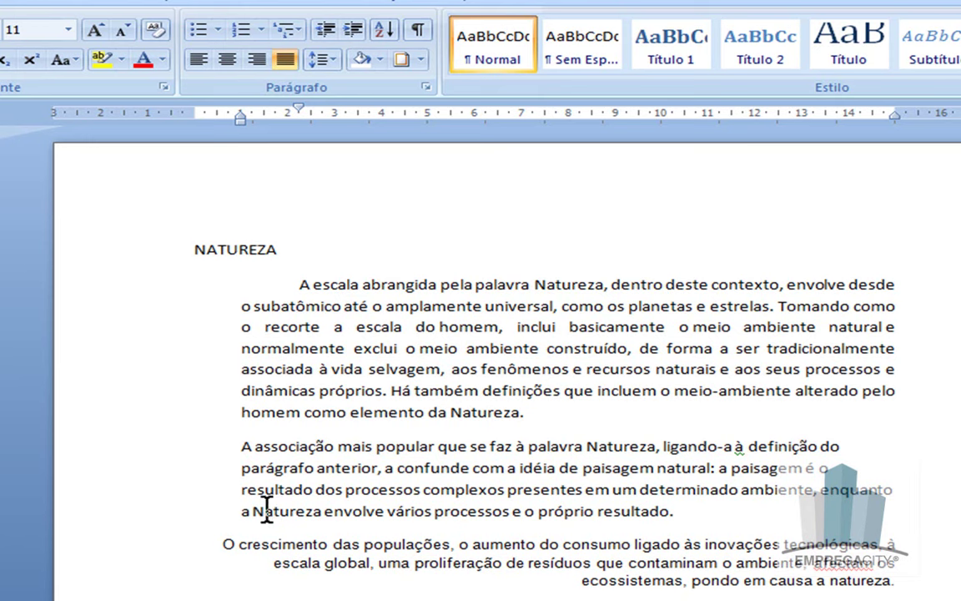
click(196, 248)
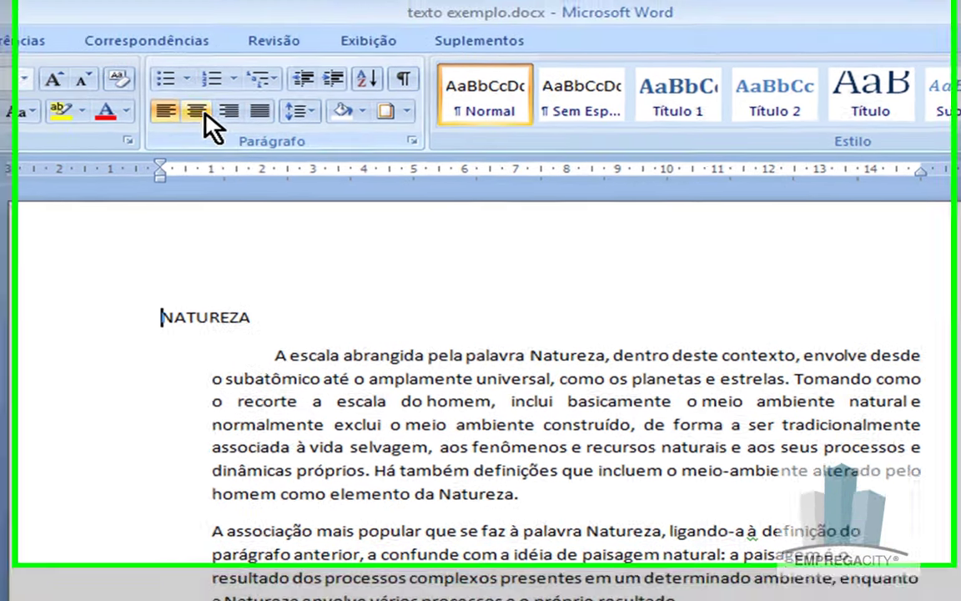
click(227, 59)
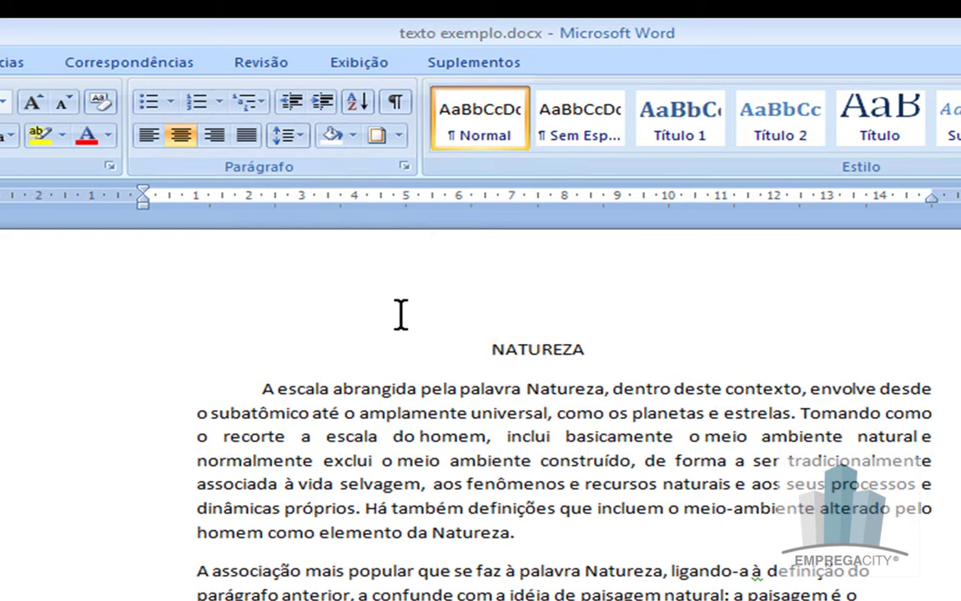
Set the line spacing of the first body paragraph to 2,0.
drag(259, 390, 522, 539)
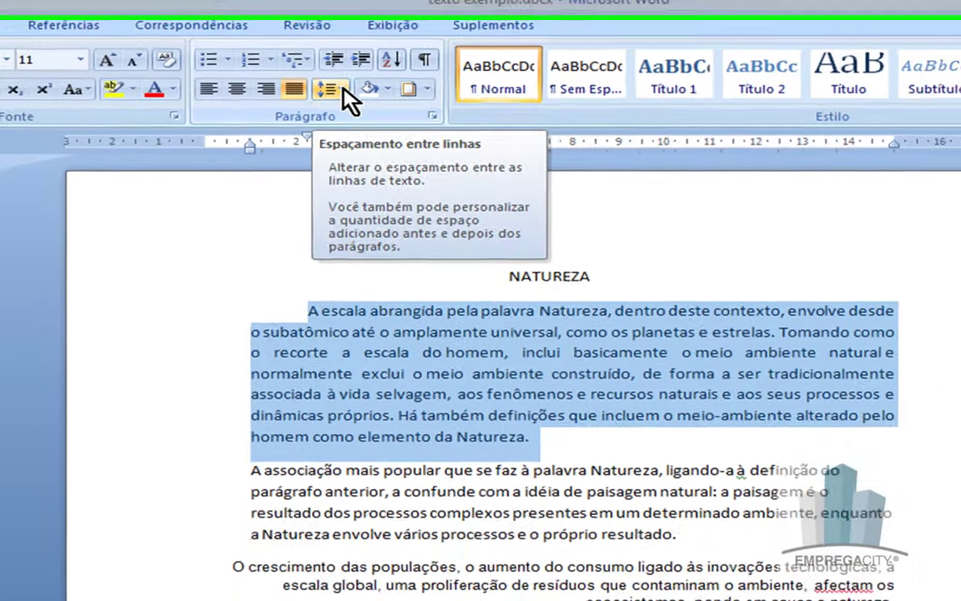
click(338, 90)
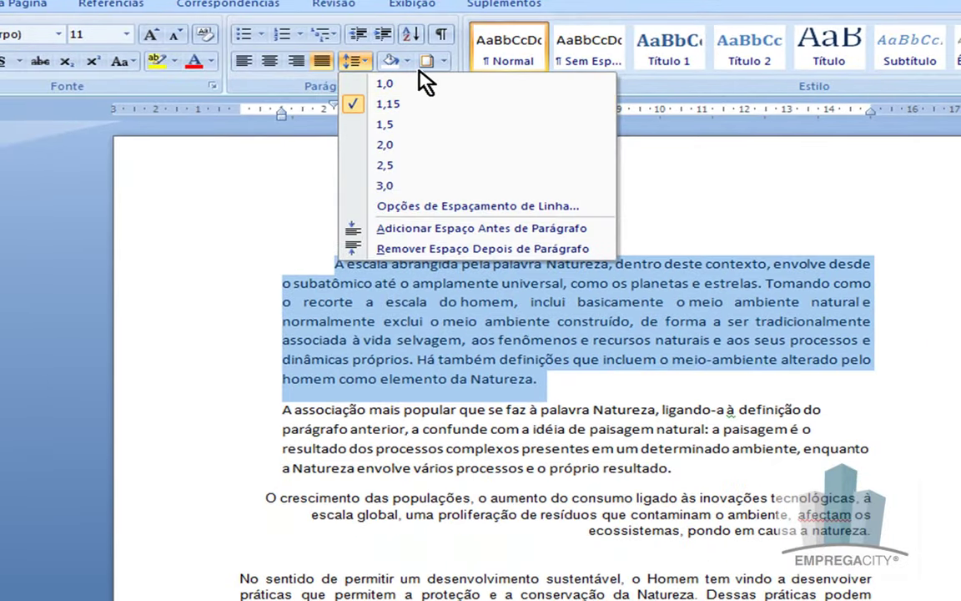
click(419, 71)
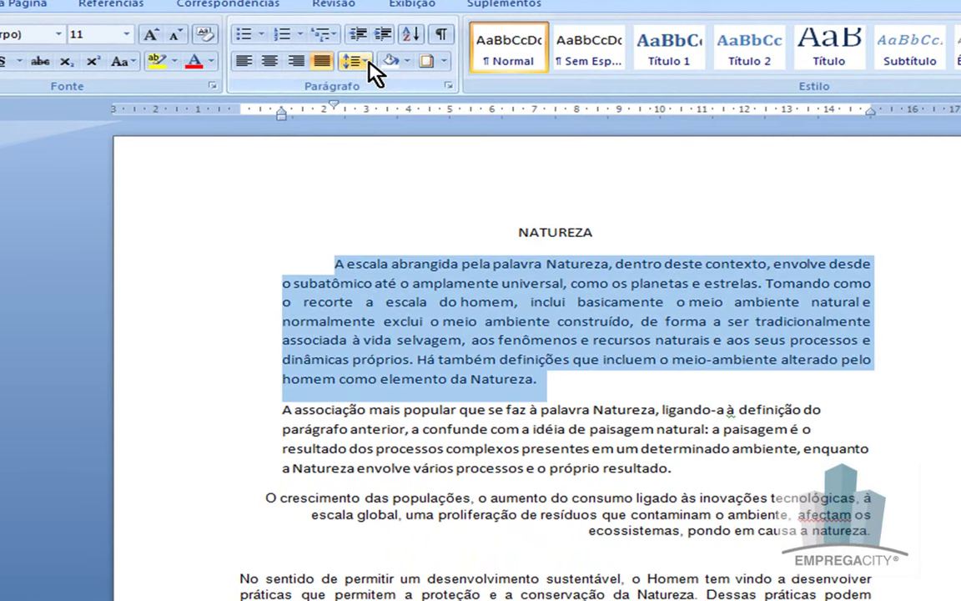
click(368, 67)
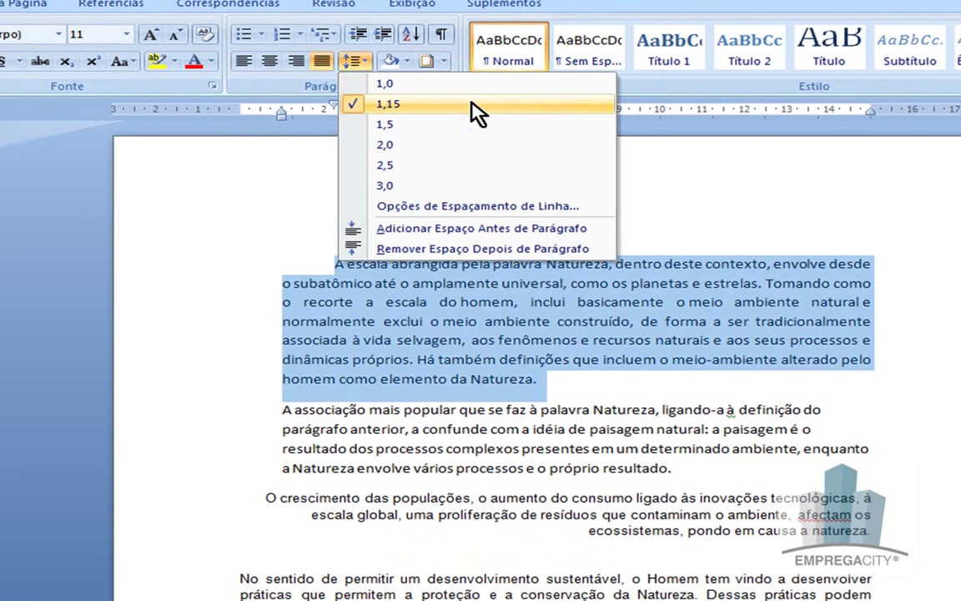
click(412, 147)
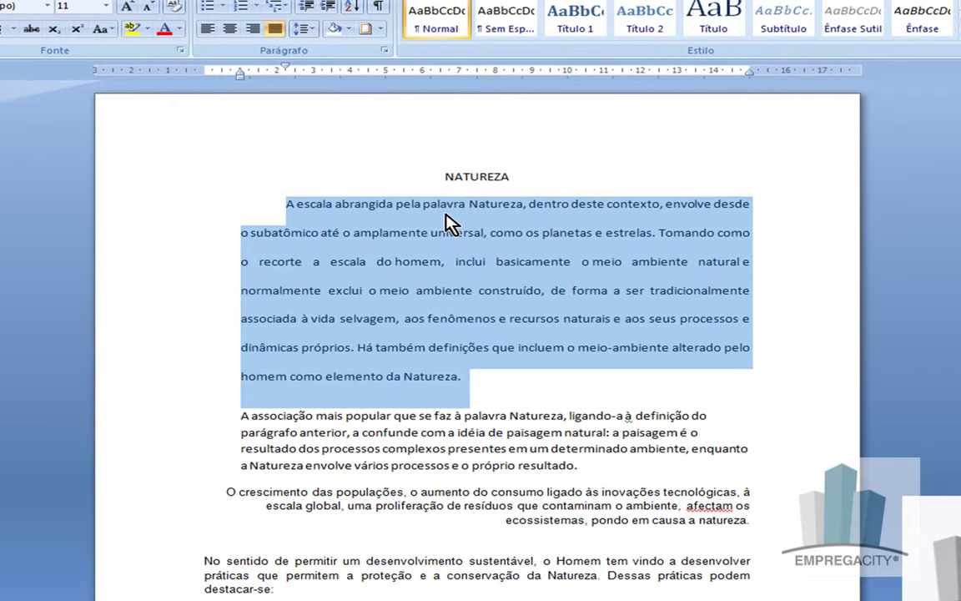
click(440, 211)
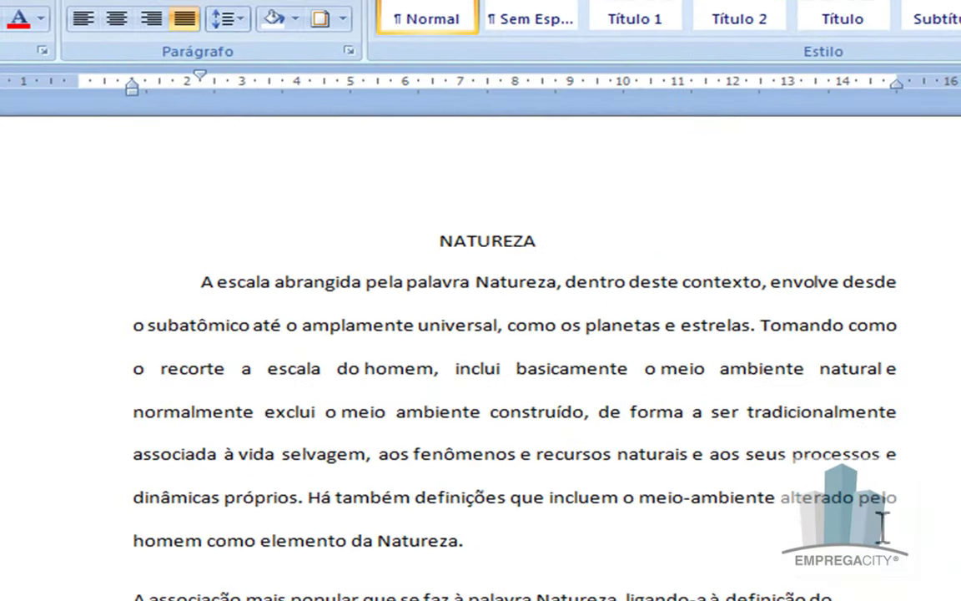
Set the line spacing of the first body paragraph to 1,0.
double_click(204, 281)
drag(207, 278, 475, 557)
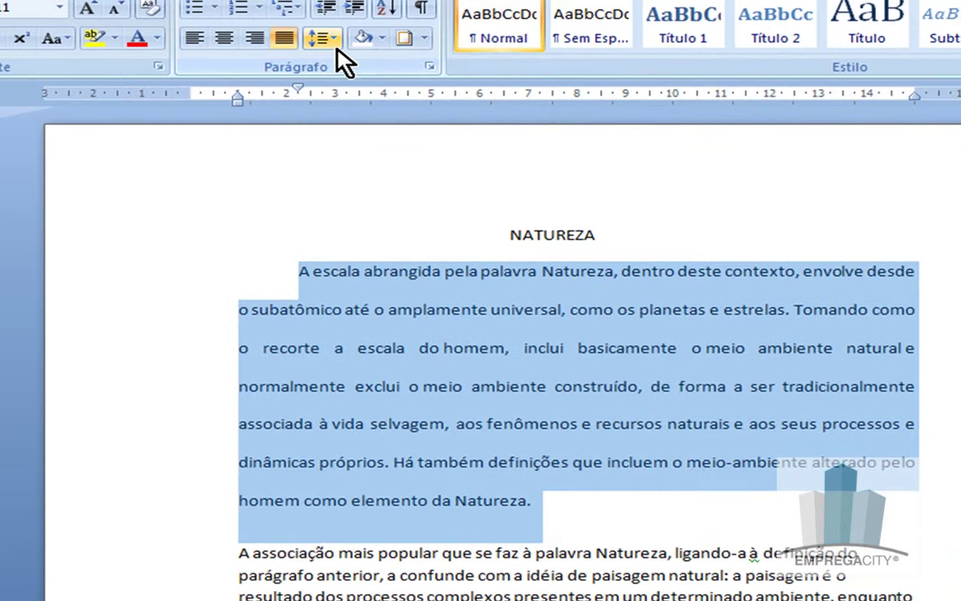
click(244, 21)
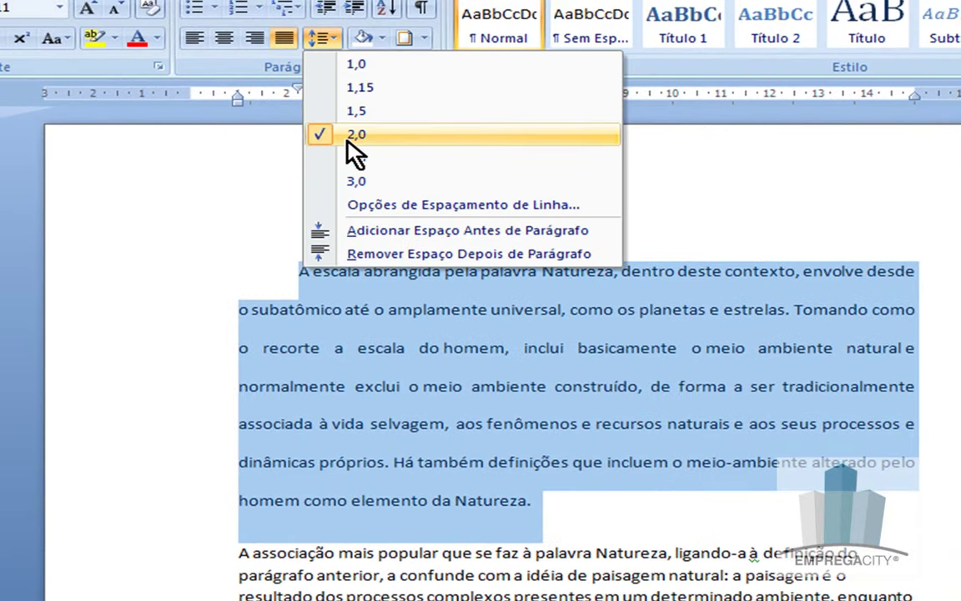
click(369, 65)
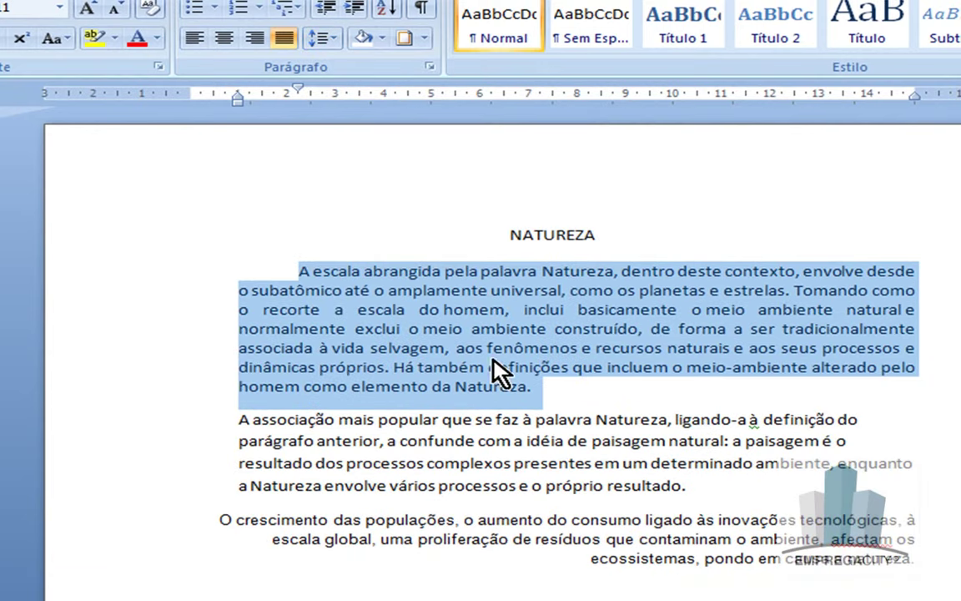
click(578, 402)
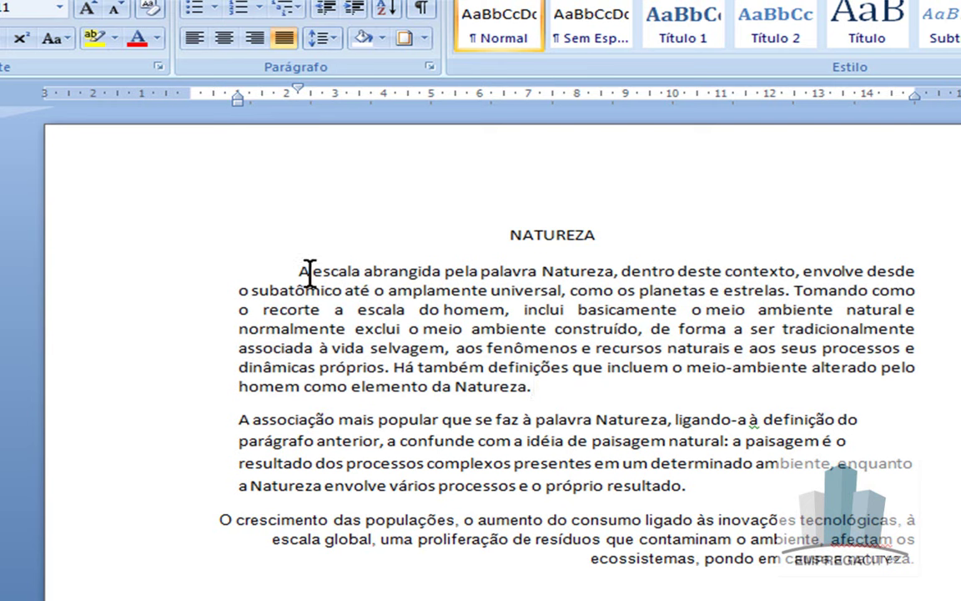
click(329, 37)
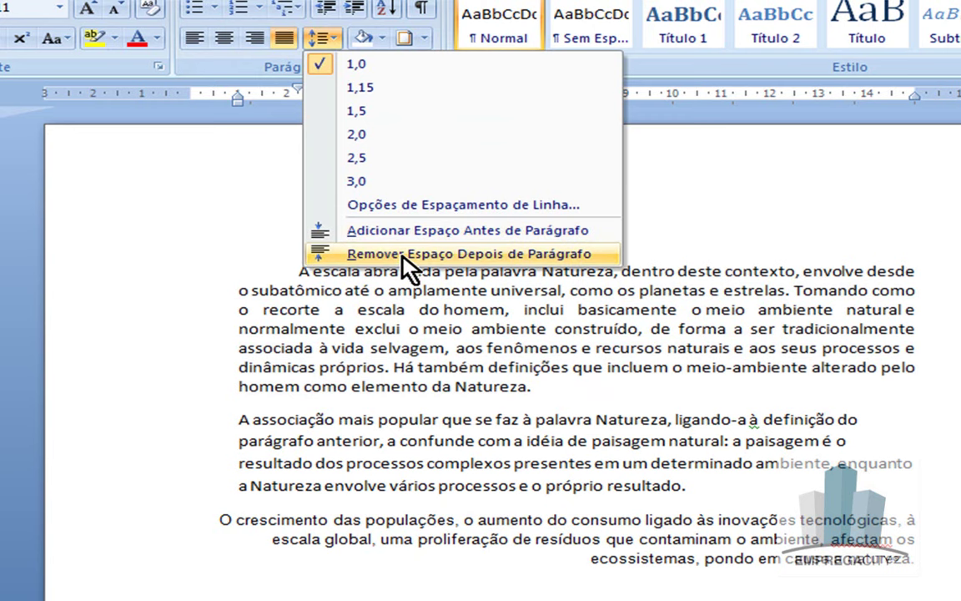
click(263, 242)
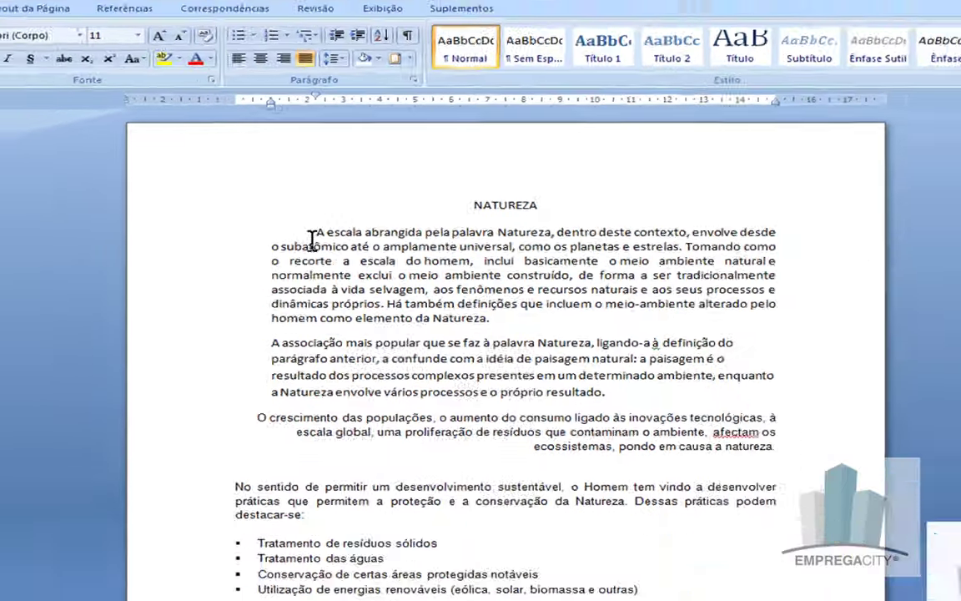
Add space before the paragraph beginning "A associação mais popular" and remove that space again.
drag(262, 343, 579, 374)
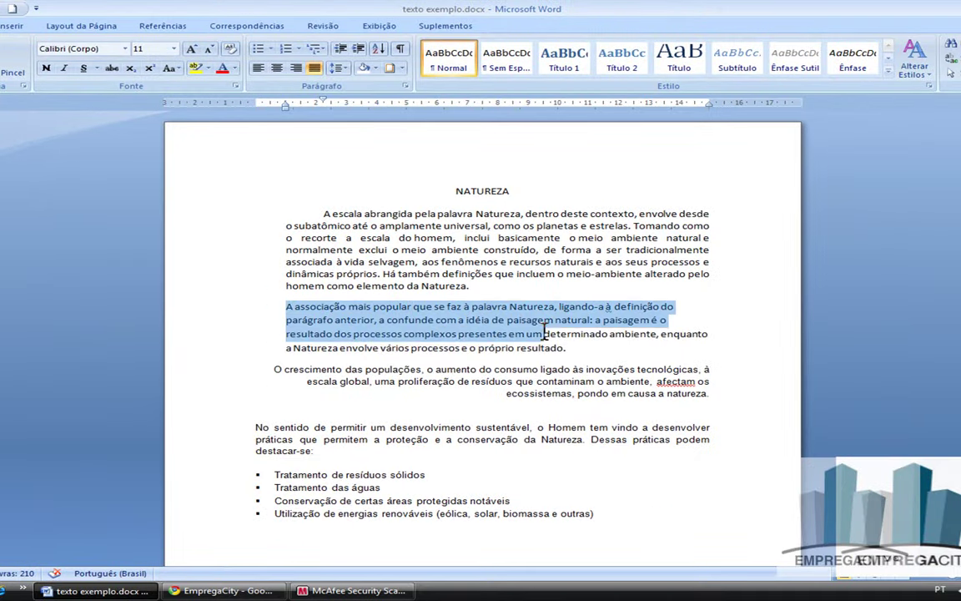
drag(544, 332, 569, 350)
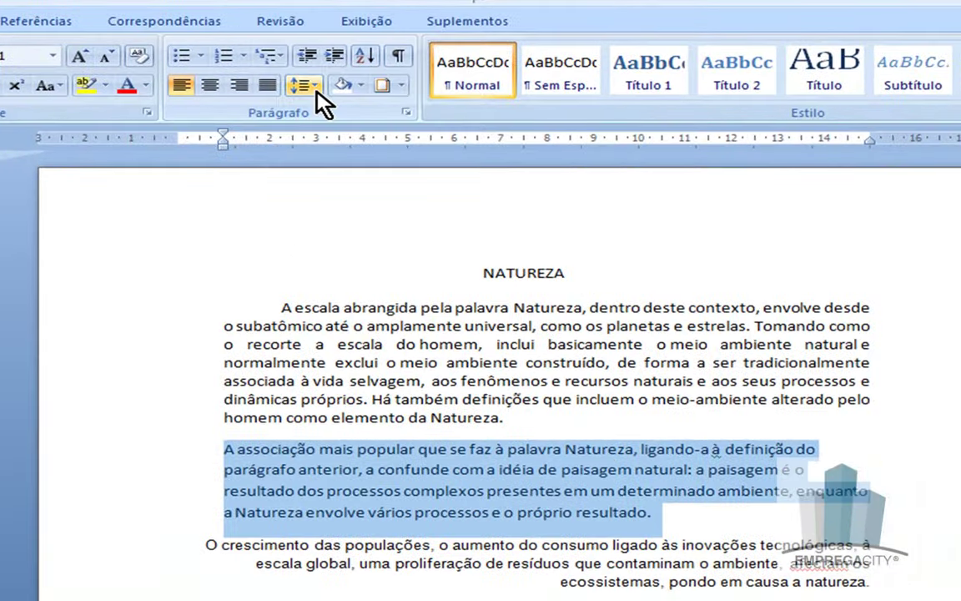
click(316, 89)
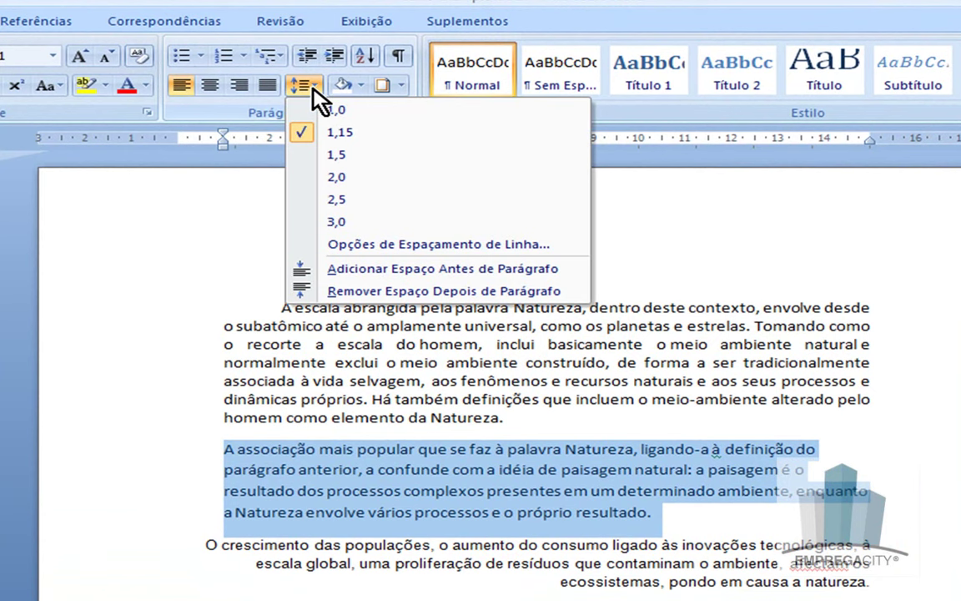
click(402, 271)
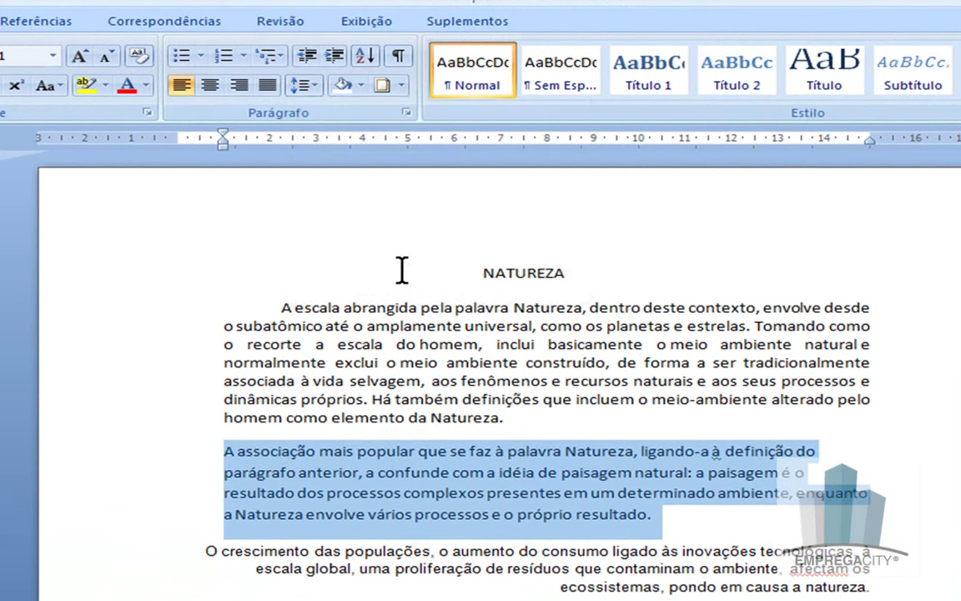
click(320, 84)
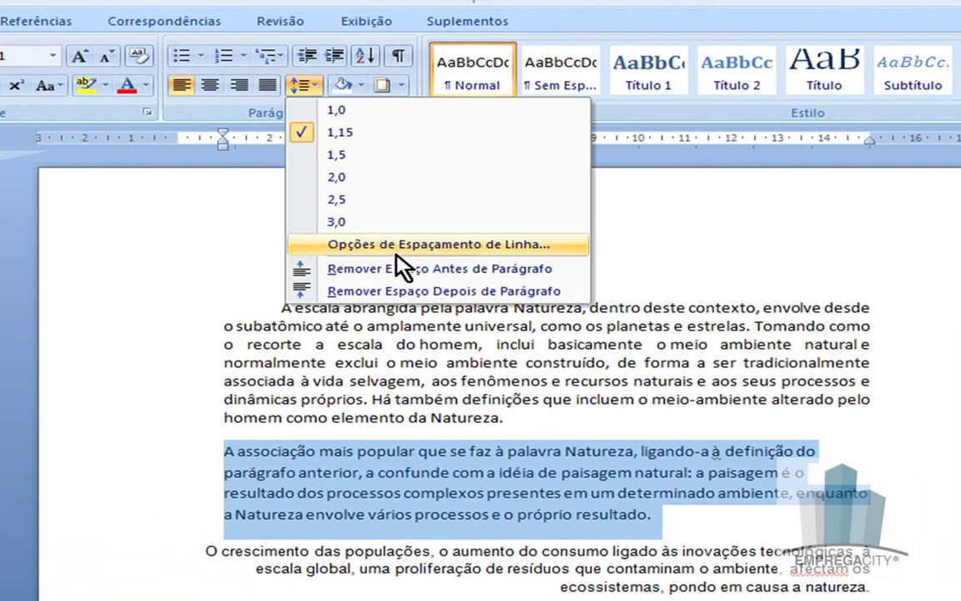
click(569, 271)
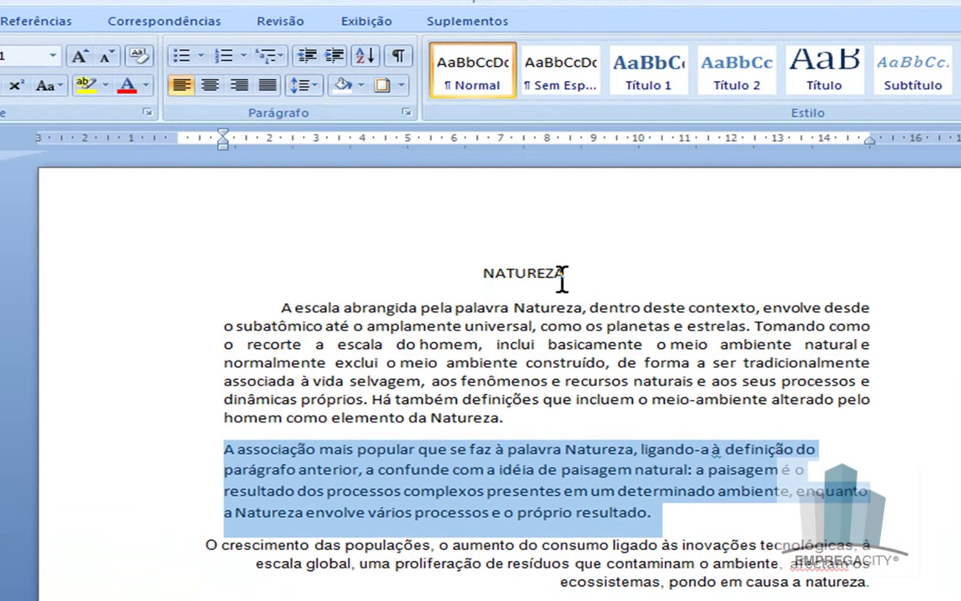
Remove the space after the paragraph beginning "A associação mais popular" and add it back.
click(319, 91)
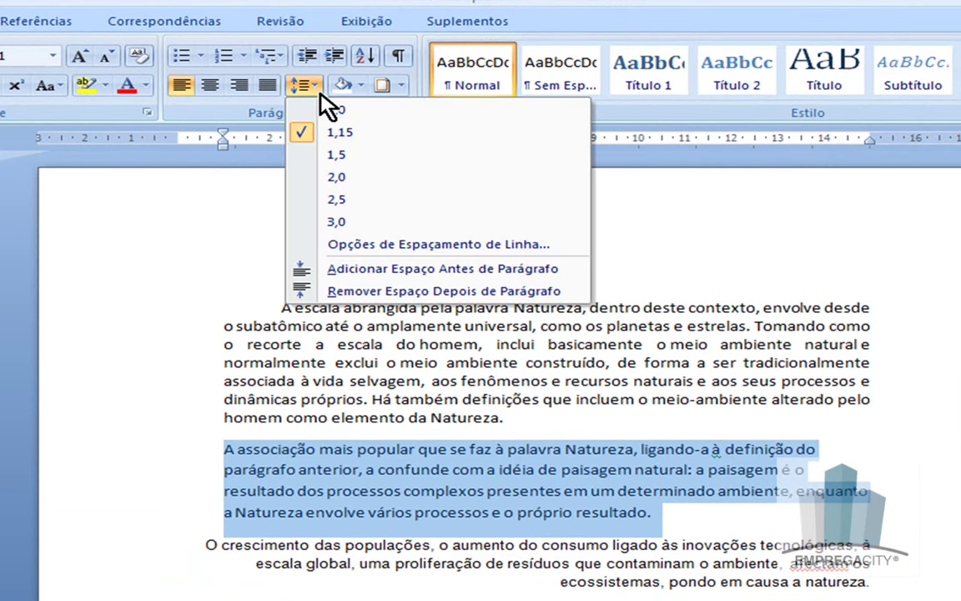
click(442, 292)
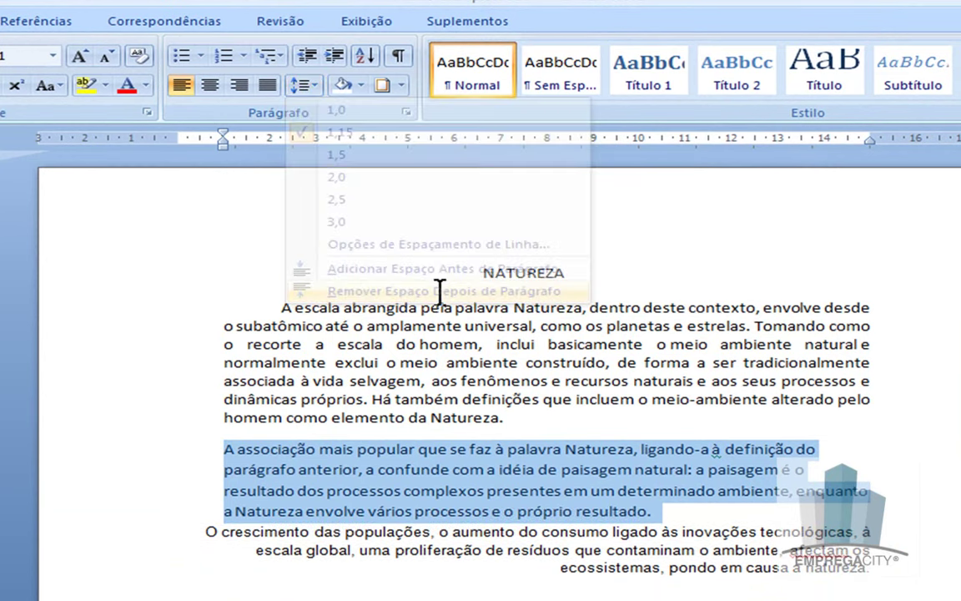
click(315, 86)
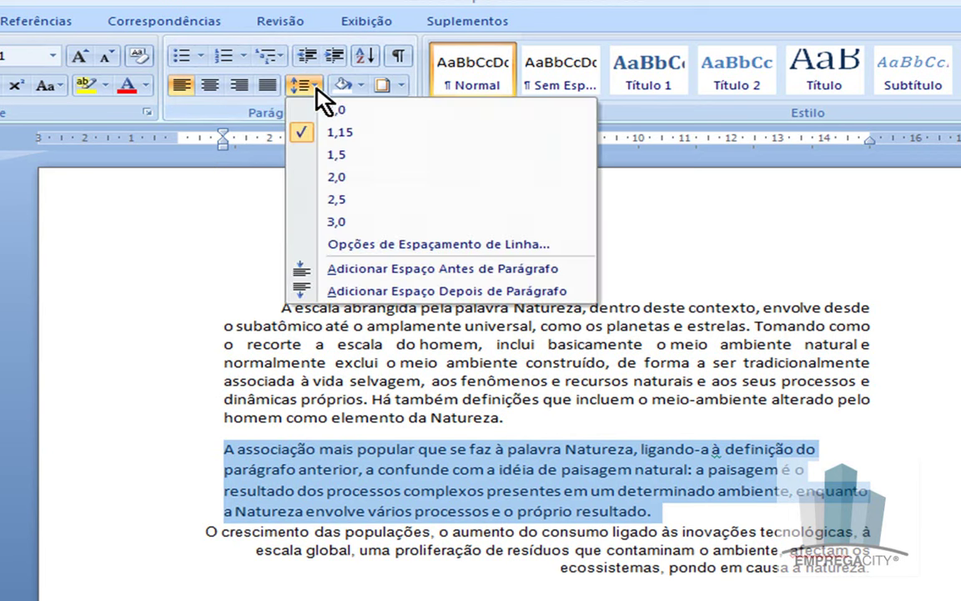
click(422, 302)
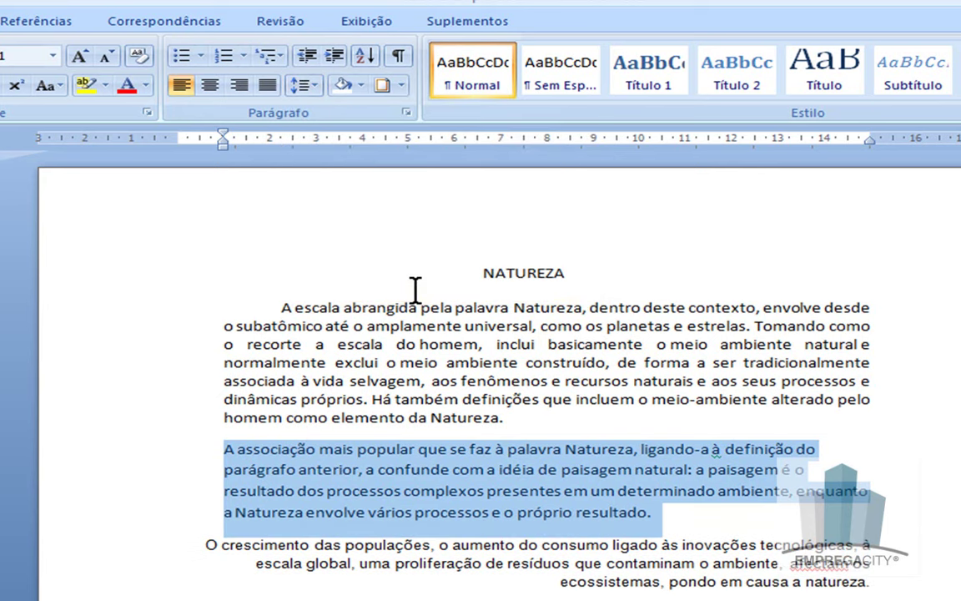
click(735, 516)
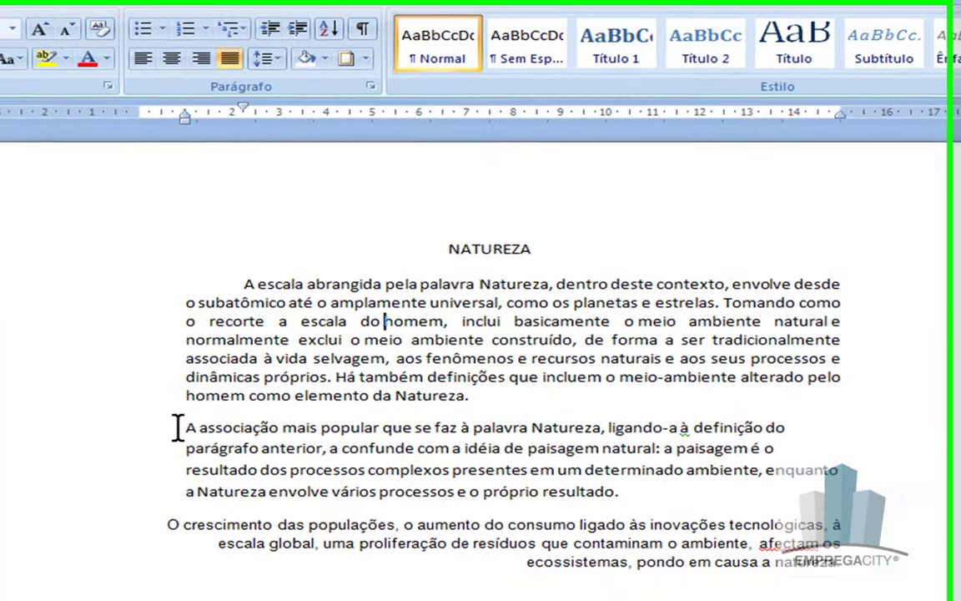
Shade the second body paragraph with the green theme color.
drag(123, 449, 534, 510)
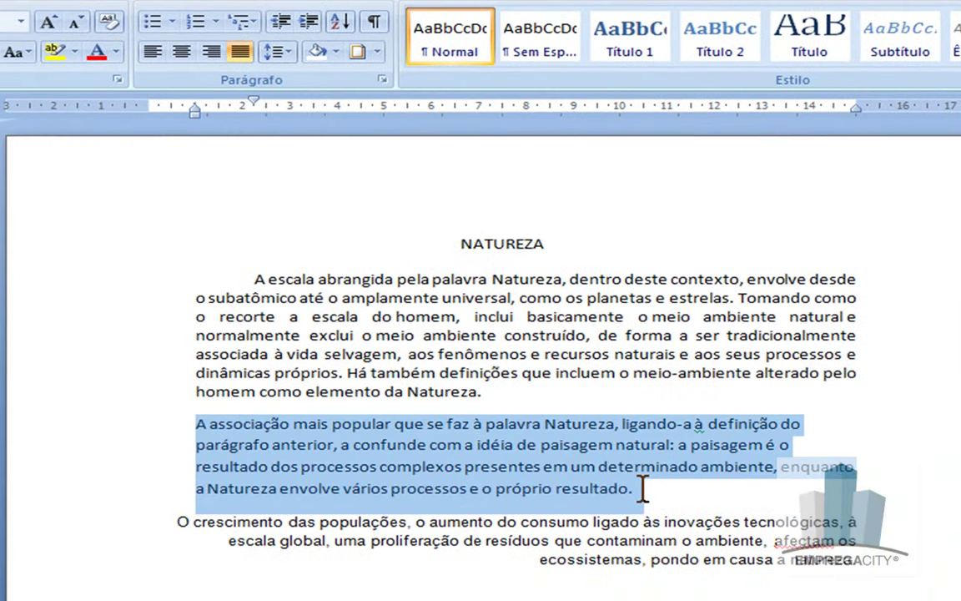
click(337, 52)
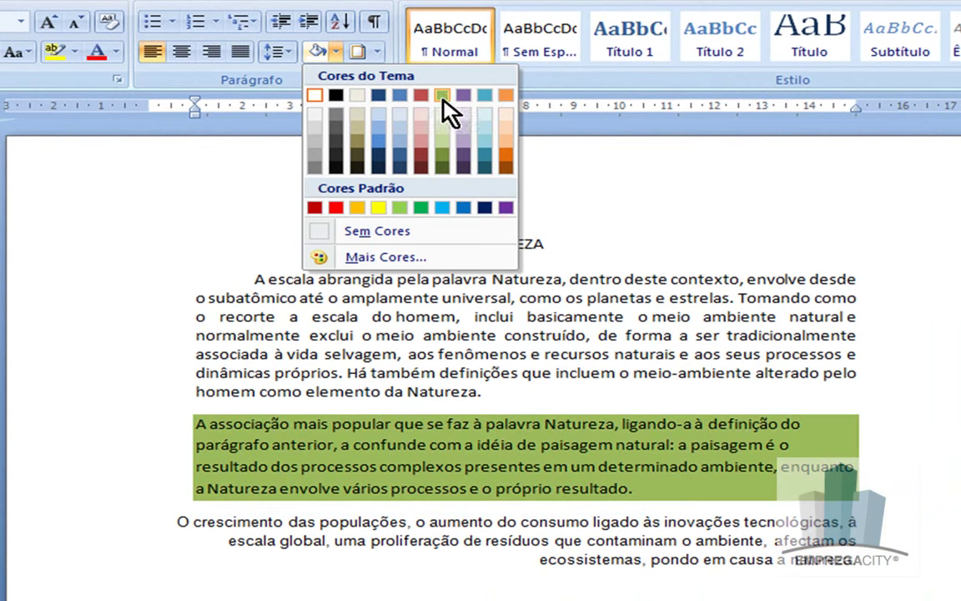
click(444, 98)
click(632, 489)
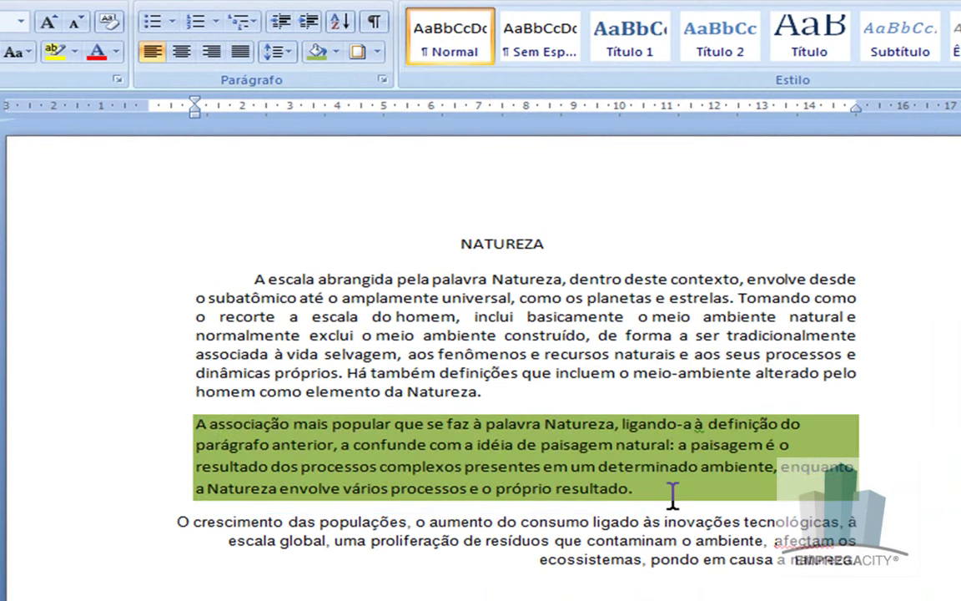
click(657, 489)
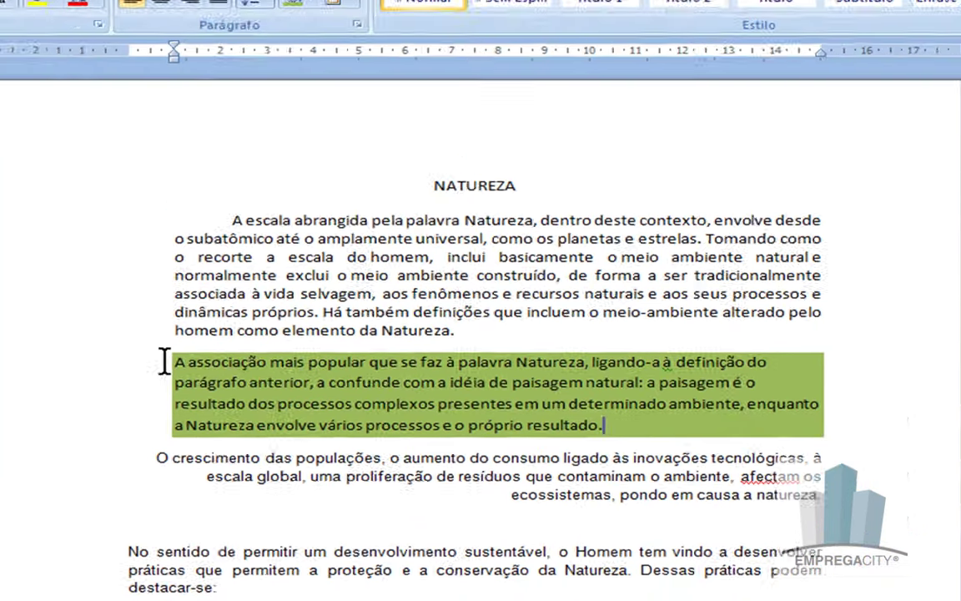
Remove the shading from the second body paragraph by setting it to Sem Cores.
drag(103, 307, 572, 383)
drag(550, 436, 594, 445)
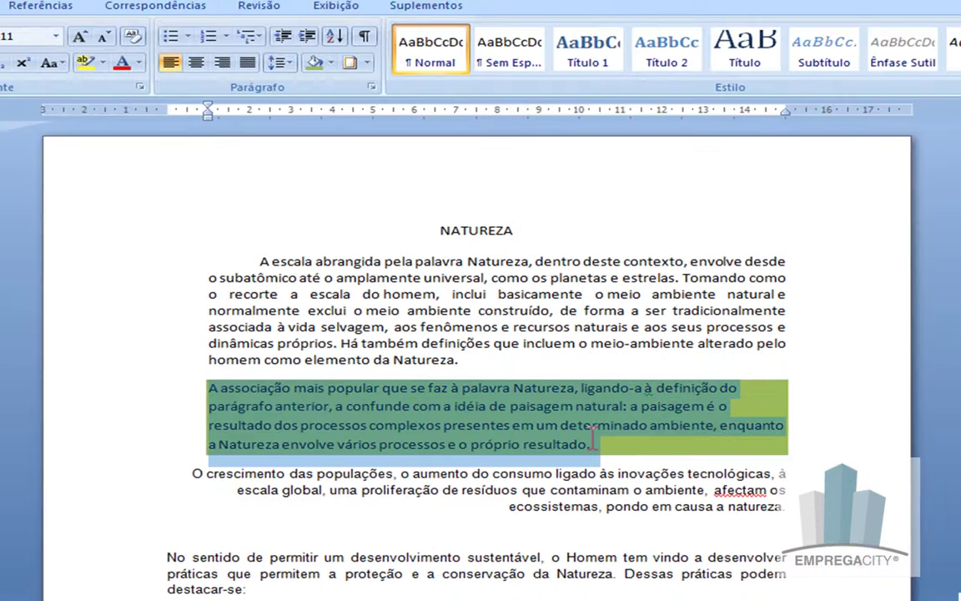
click(332, 63)
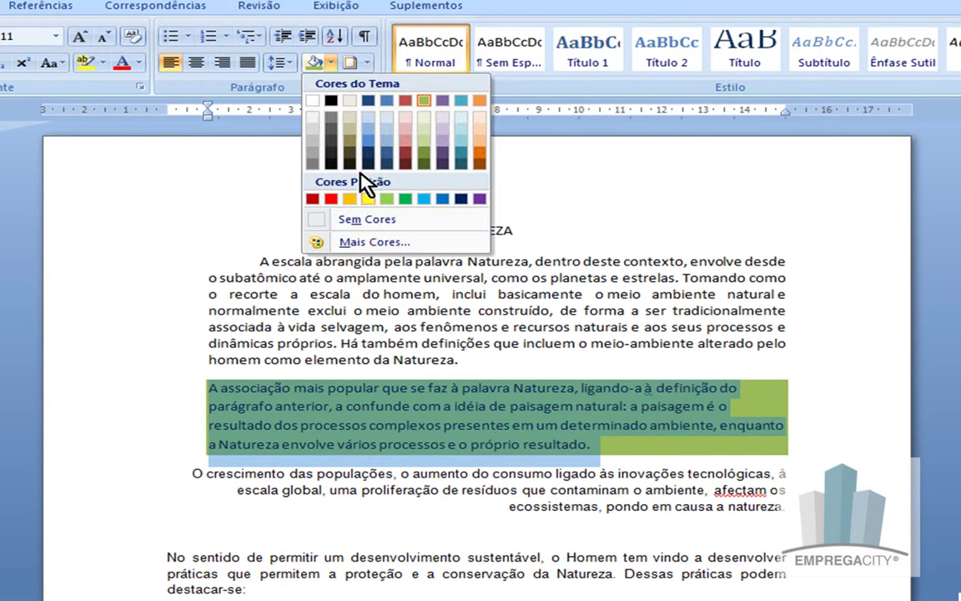
click(367, 218)
click(632, 451)
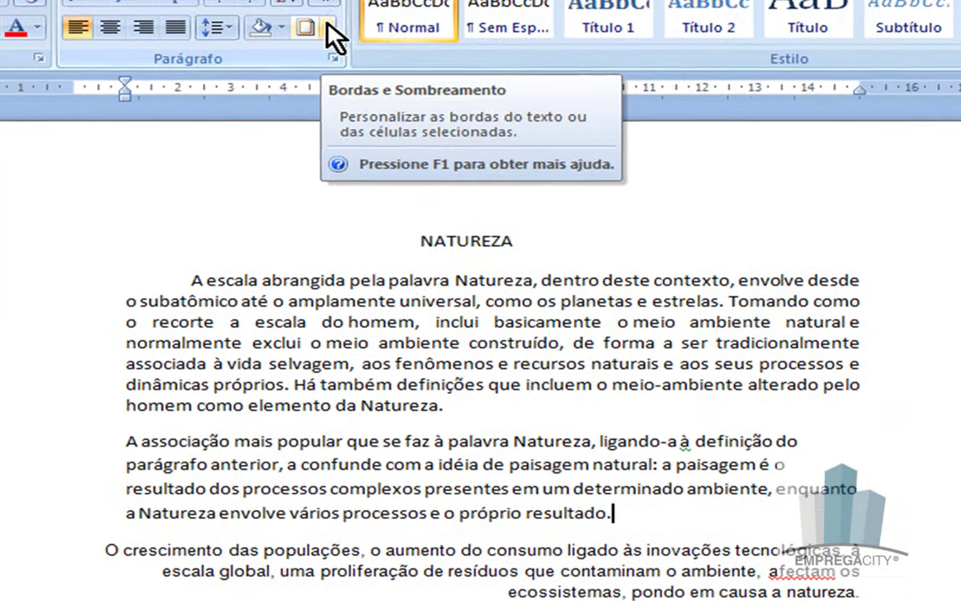
Apply outside borders (Bordas Externas) to the paragraph beginning "A associação mais popular".
drag(116, 439, 621, 534)
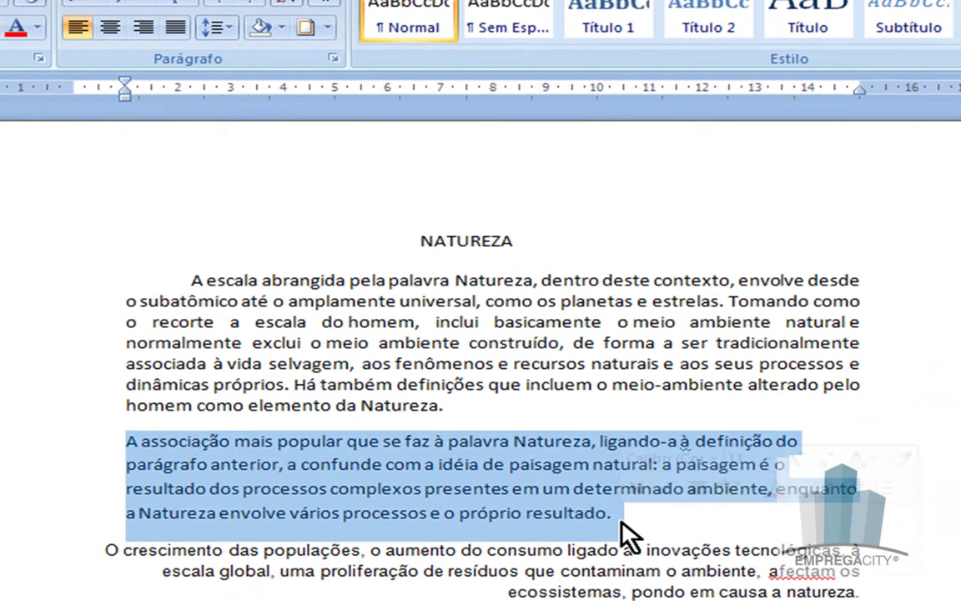
click(327, 27)
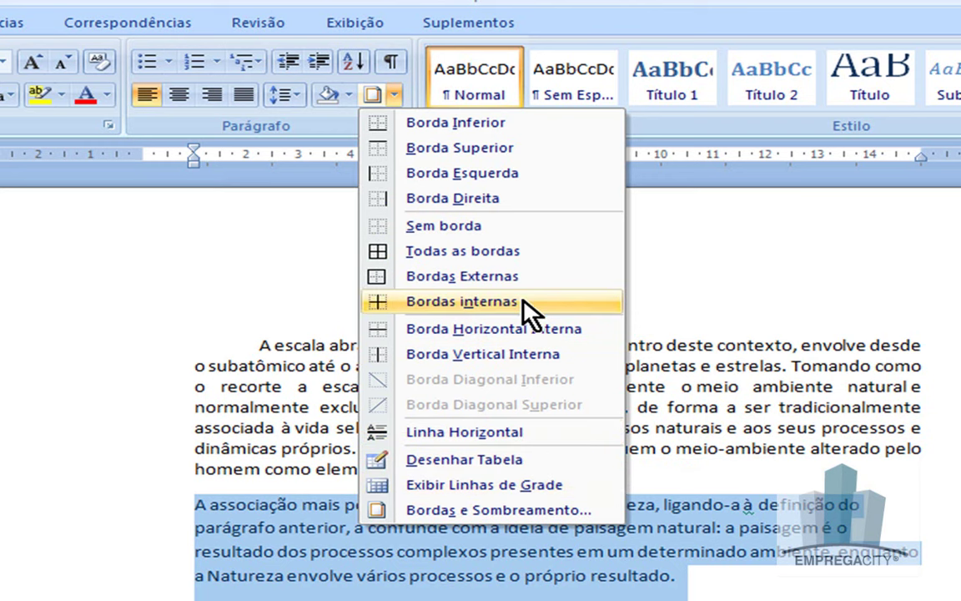
click(468, 277)
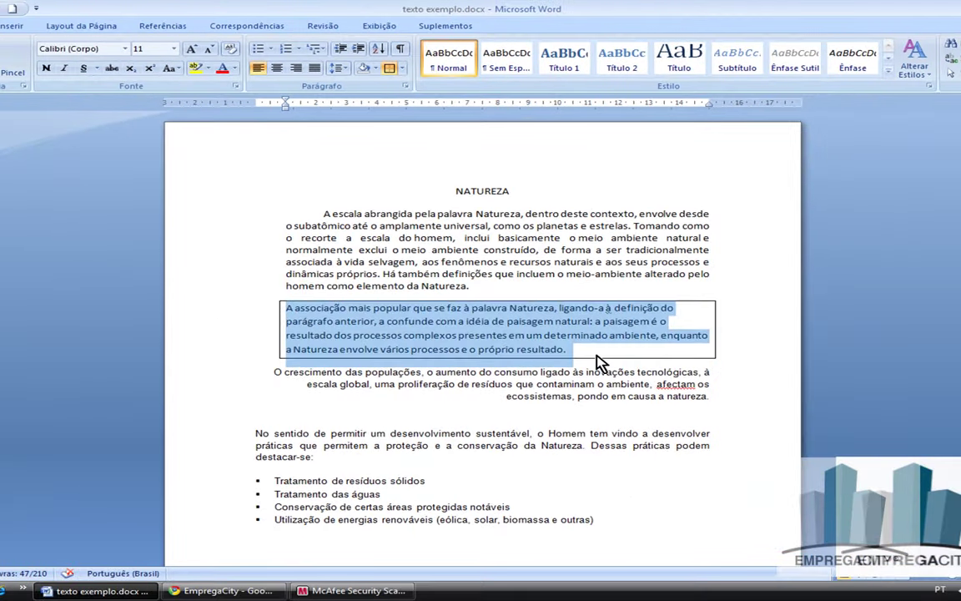
click(596, 349)
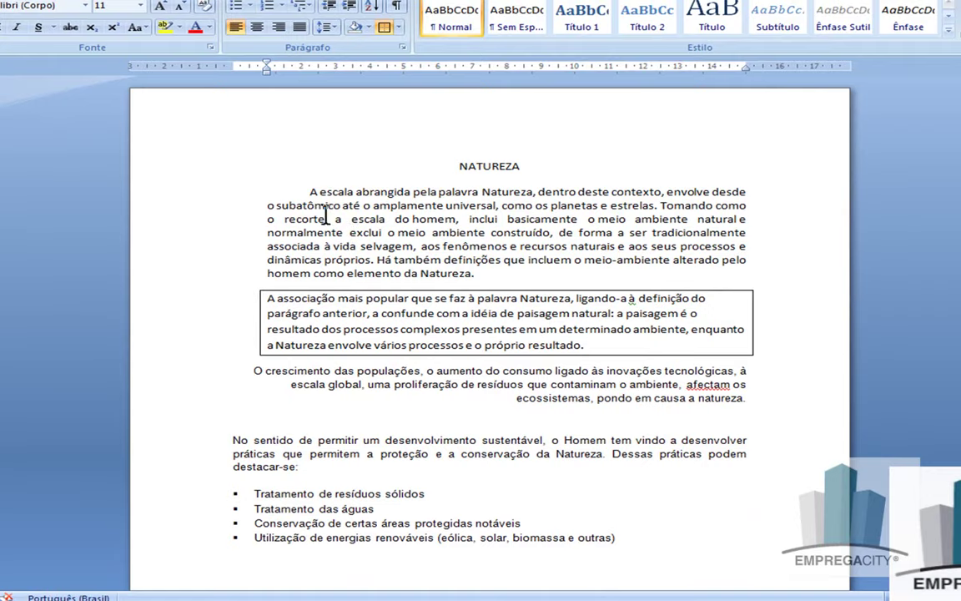
Set up a box border (Caixa) with the short-dashed line style for the first body paragraph and open the border color choices.
drag(311, 192, 476, 273)
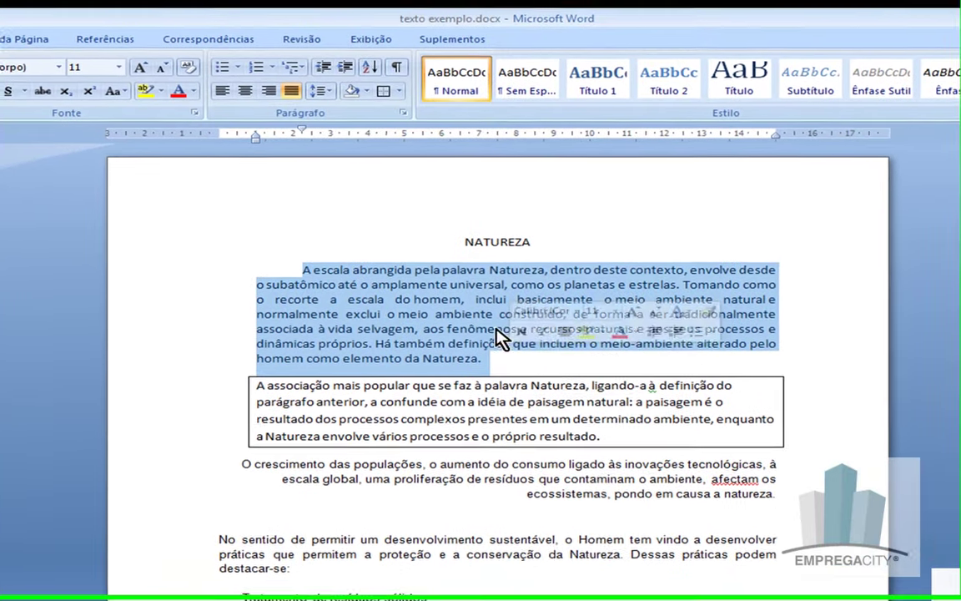
click(400, 97)
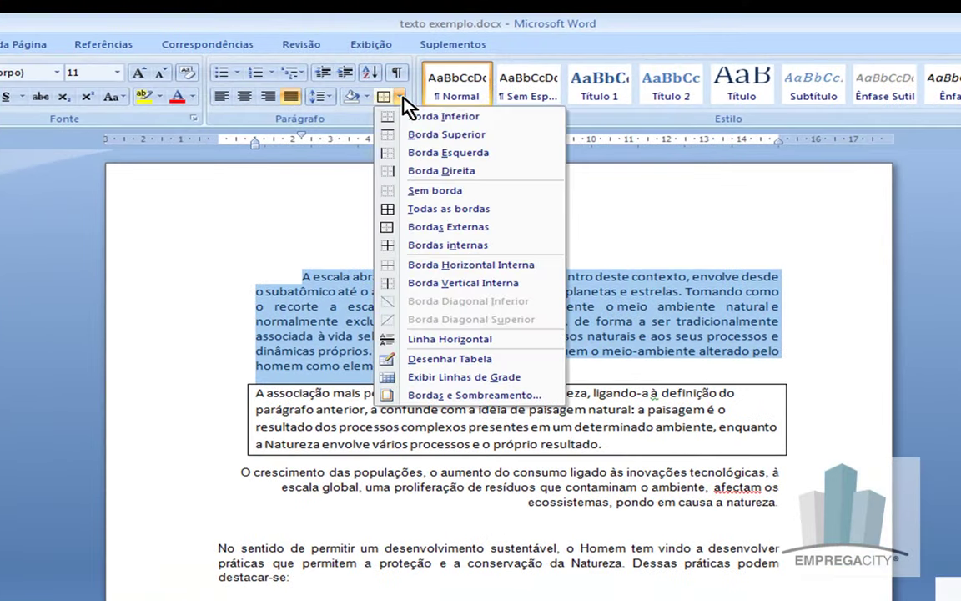
click(439, 395)
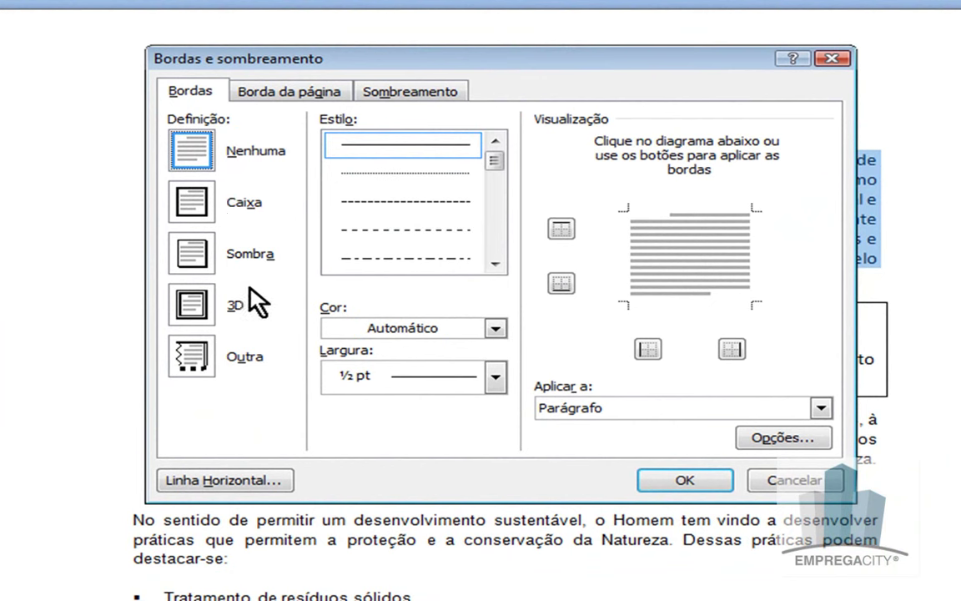
click(199, 209)
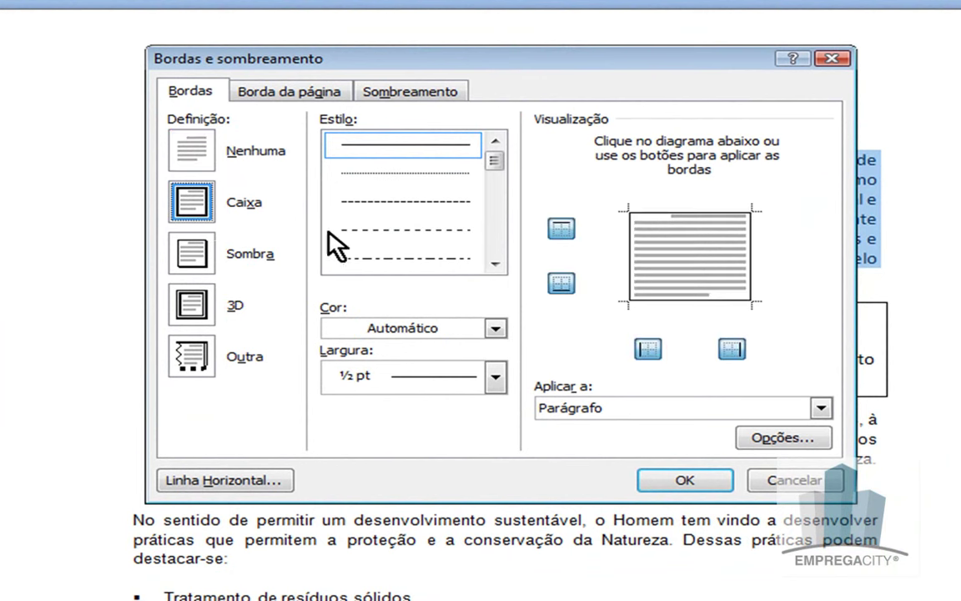
click(396, 201)
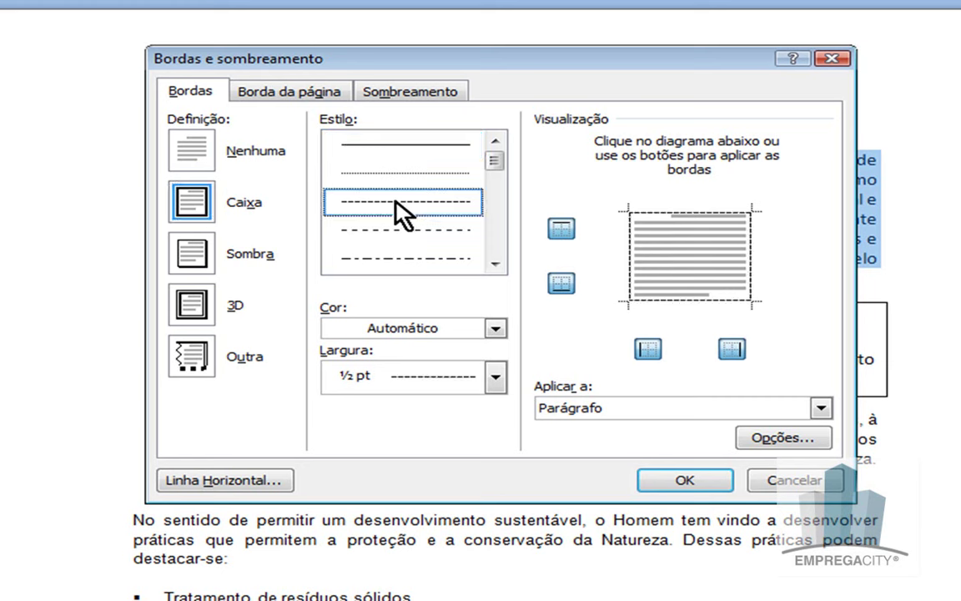
click(480, 329)
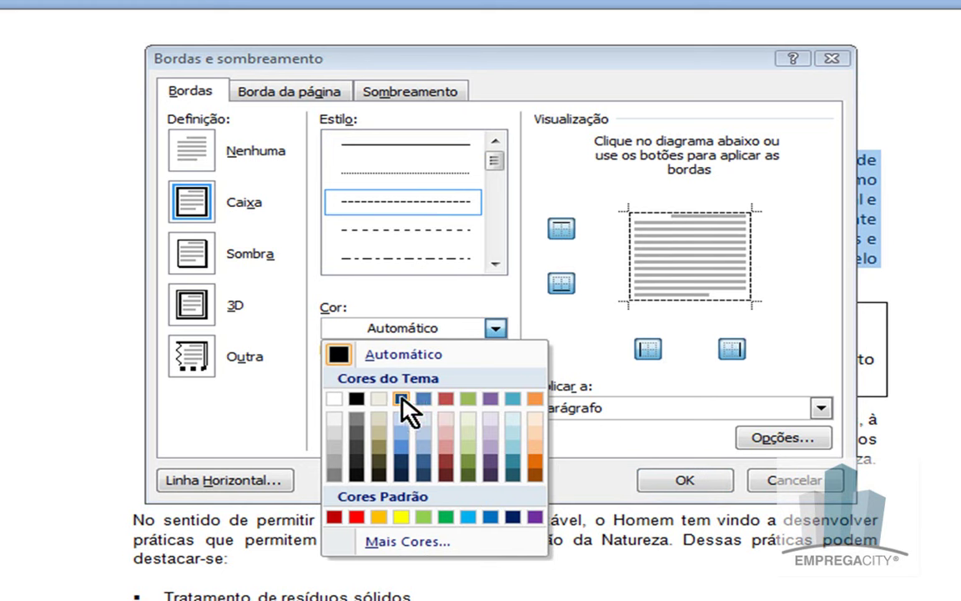